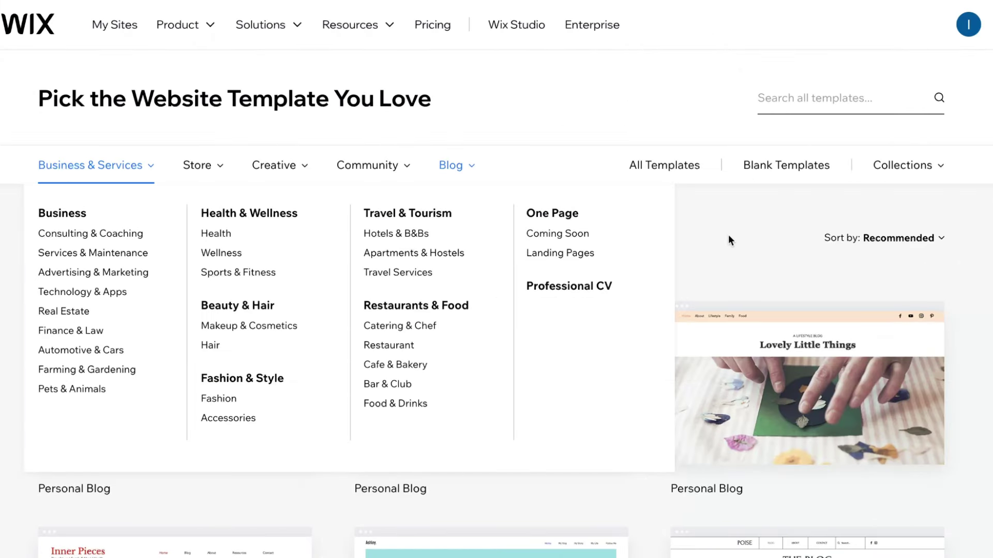
Go to My Sites, return to the templates page and open the Store tab's eCommerce categories.
{"action": "scroll", "coordinate": [728, 239], "scroll_direction": "down", "scroll_amount": 1}
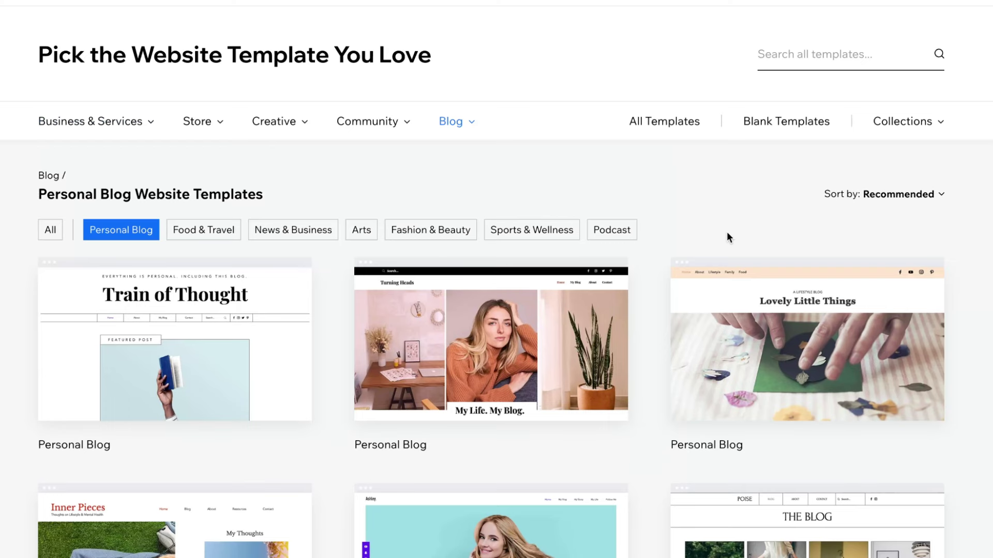
{"action": "scroll", "coordinate": [727, 232], "scroll_direction": "down", "scroll_amount": 1}
{"action": "scroll", "coordinate": [726, 232], "scroll_direction": "down", "scroll_amount": 1}
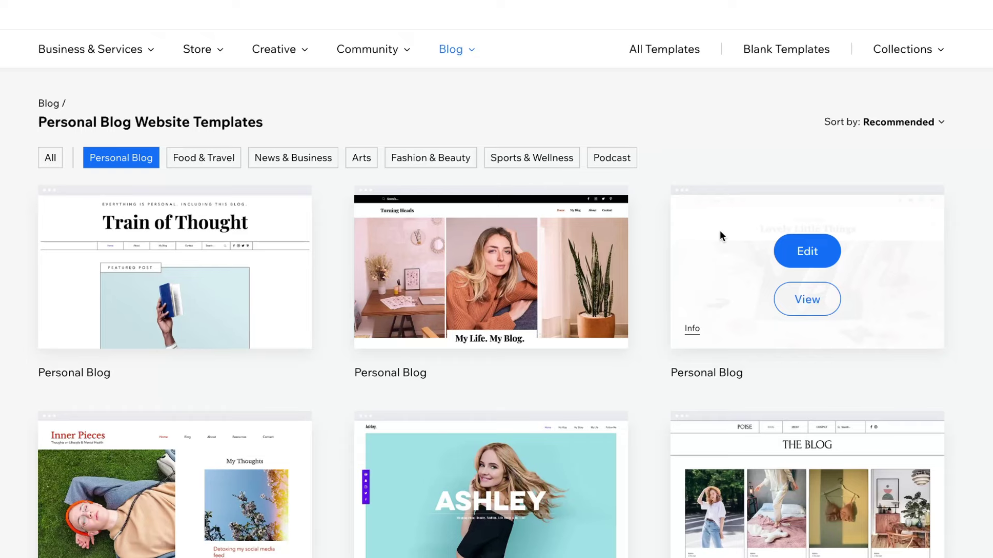
{"action": "scroll", "coordinate": [720, 230], "scroll_direction": "up", "scroll_amount": 3}
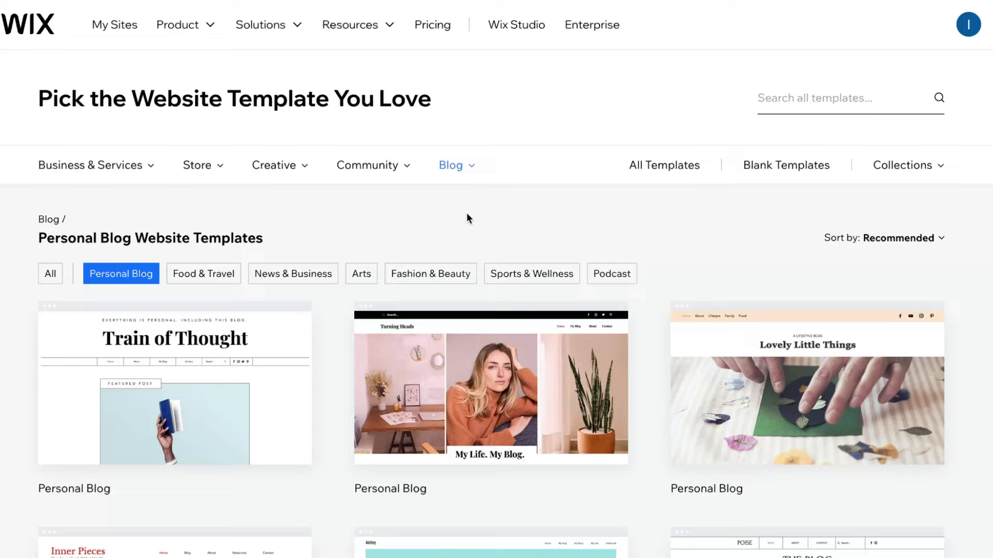
{"action": "left_click", "coordinate": [114, 24]}
{"action": "mouse_move", "coordinate": [215, 171]}
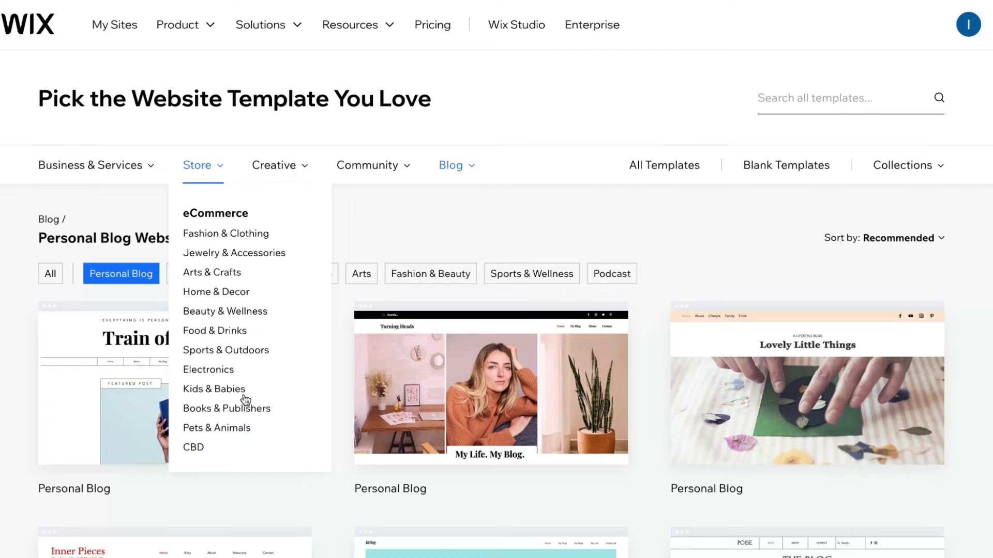
Browse the Books & Publishers store templates.
{"action": "left_click", "coordinate": [222, 409]}
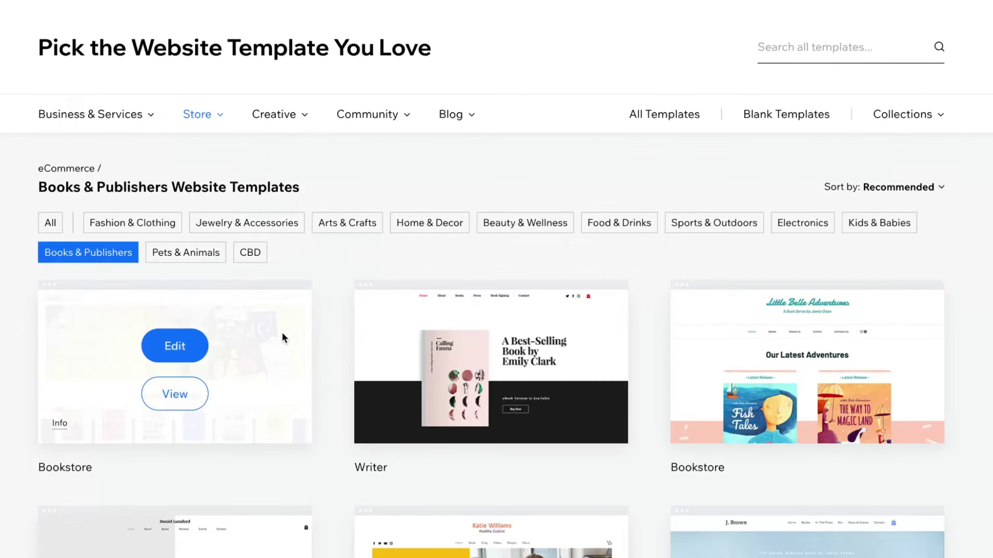
{"action": "scroll", "coordinate": [426, 148], "scroll_direction": "down", "scroll_amount": 5}
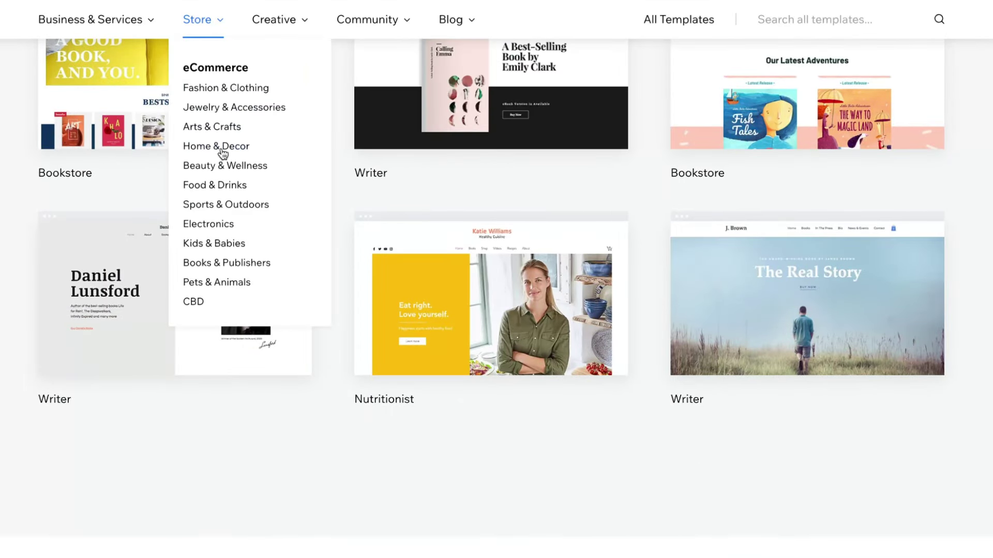
{"action": "scroll", "coordinate": [247, 123], "scroll_direction": "up", "scroll_amount": 5}
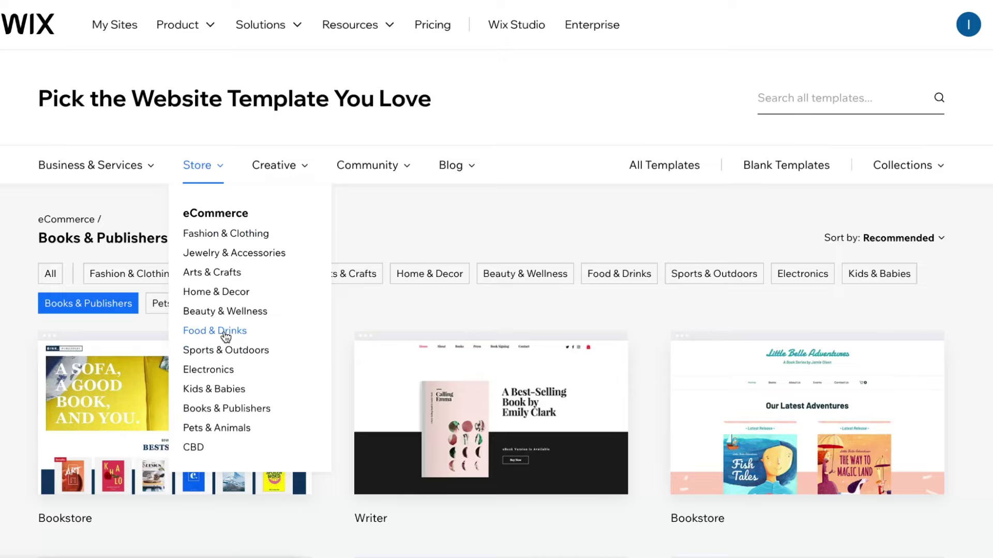
Switch to the Beauty & Wellness store templates and scroll through them.
{"action": "left_click", "coordinate": [228, 313]}
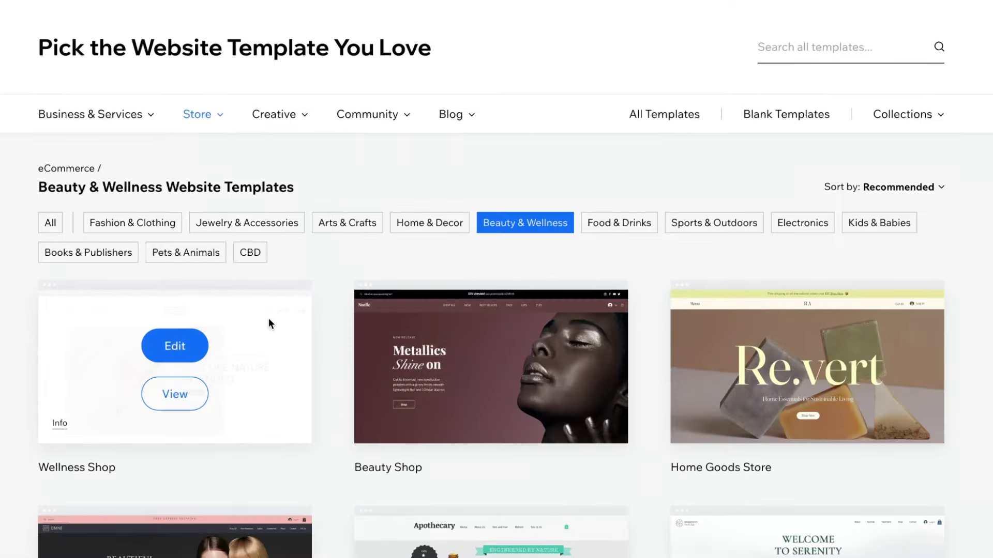
{"action": "scroll", "coordinate": [268, 318], "scroll_direction": "down", "scroll_amount": 4}
{"action": "scroll", "coordinate": [339, 271], "scroll_direction": "down", "scroll_amount": 1}
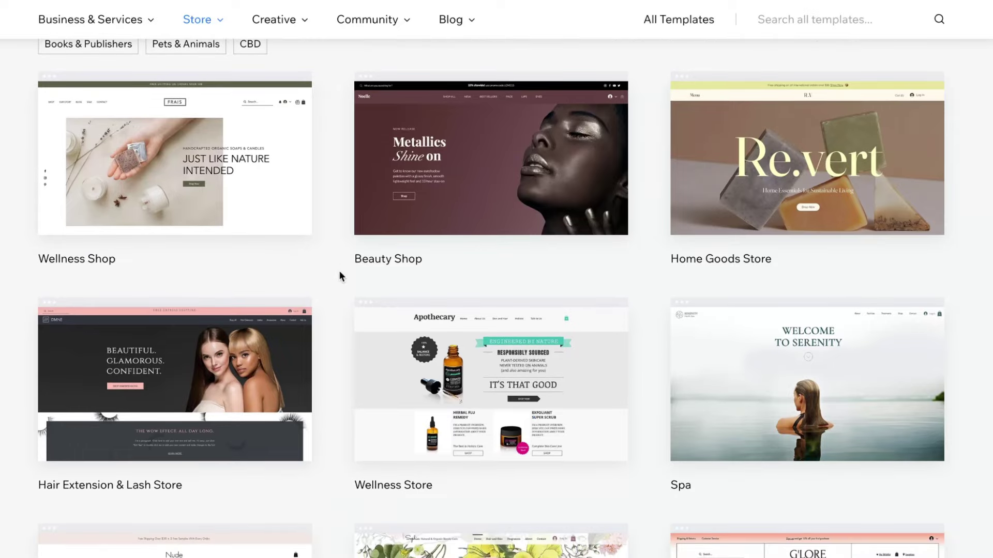
{"action": "scroll", "coordinate": [339, 271], "scroll_direction": "down", "scroll_amount": 8}
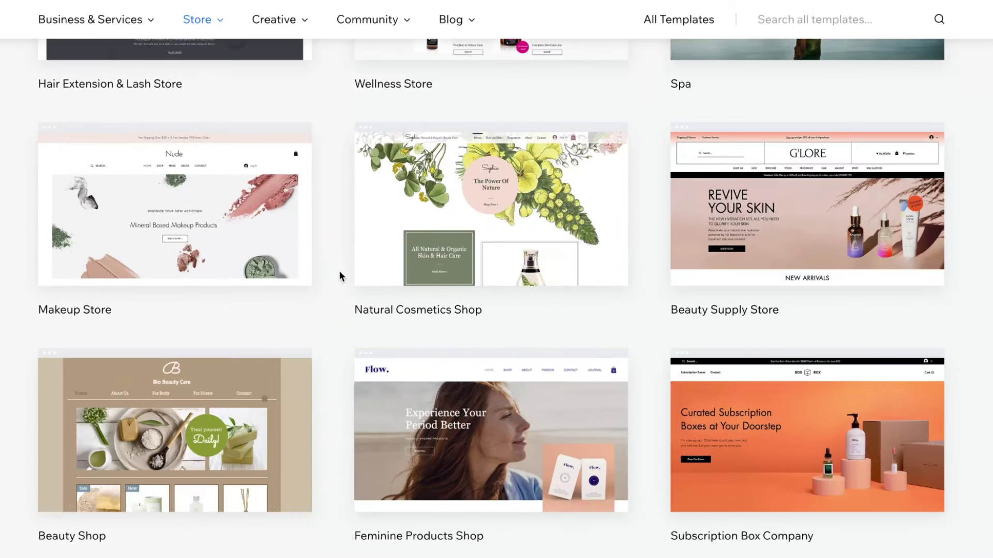
{"action": "scroll", "coordinate": [339, 271], "scroll_direction": "down", "scroll_amount": 6}
{"action": "scroll", "coordinate": [339, 271], "scroll_direction": "up", "scroll_amount": 12}
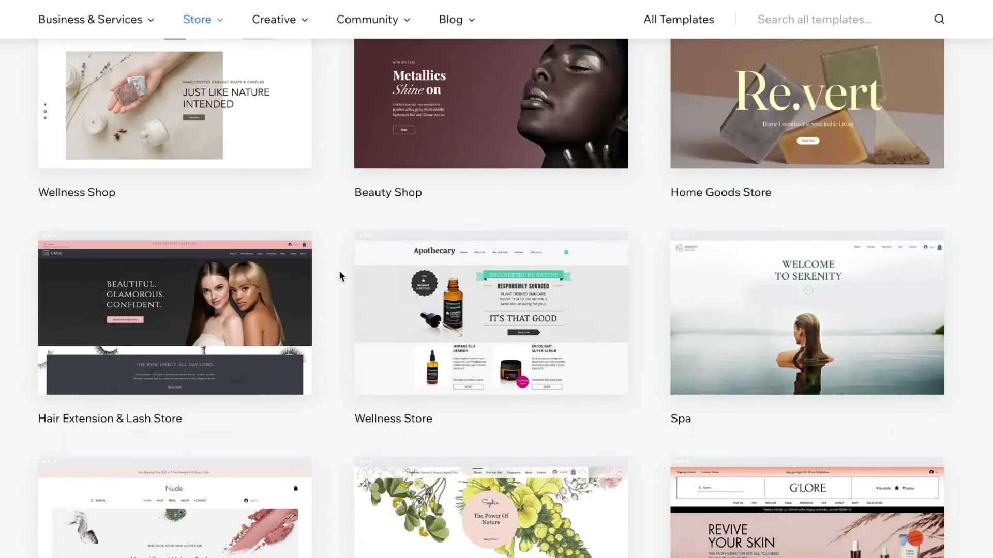
Preview the Wellness Store template on desktop and scroll through it.
{"action": "mouse_move", "coordinate": [534, 292]}
{"action": "left_click", "coordinate": [483, 342]}
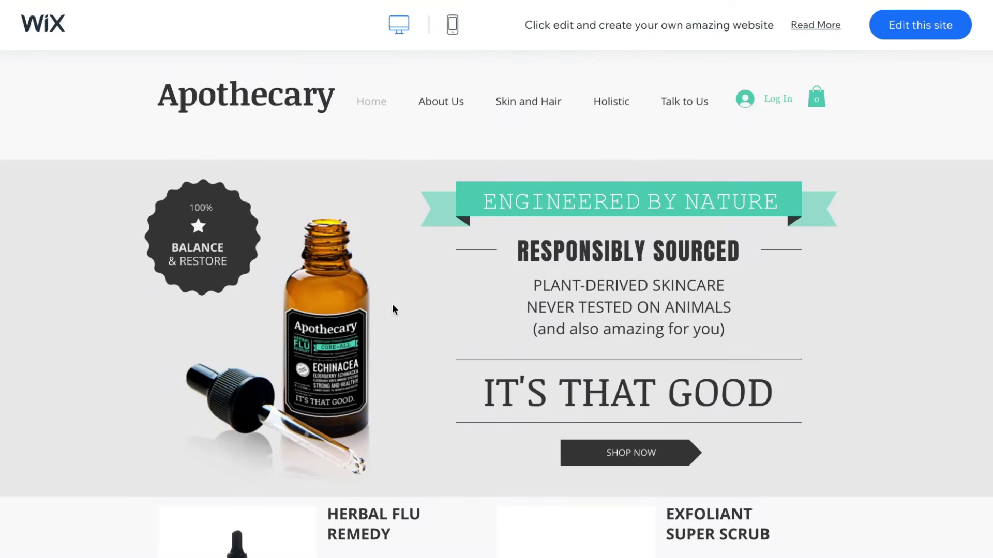
{"action": "scroll", "coordinate": [395, 308], "scroll_direction": "down", "scroll_amount": 5}
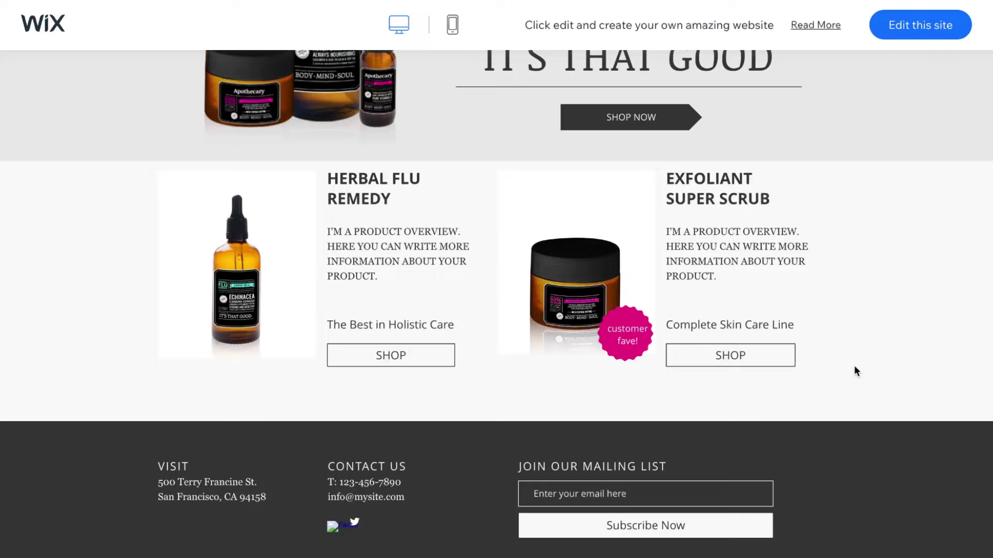
{"action": "scroll", "coordinate": [854, 365], "scroll_direction": "up", "scroll_amount": 1}
{"action": "scroll", "coordinate": [838, 368], "scroll_direction": "up", "scroll_amount": 5}
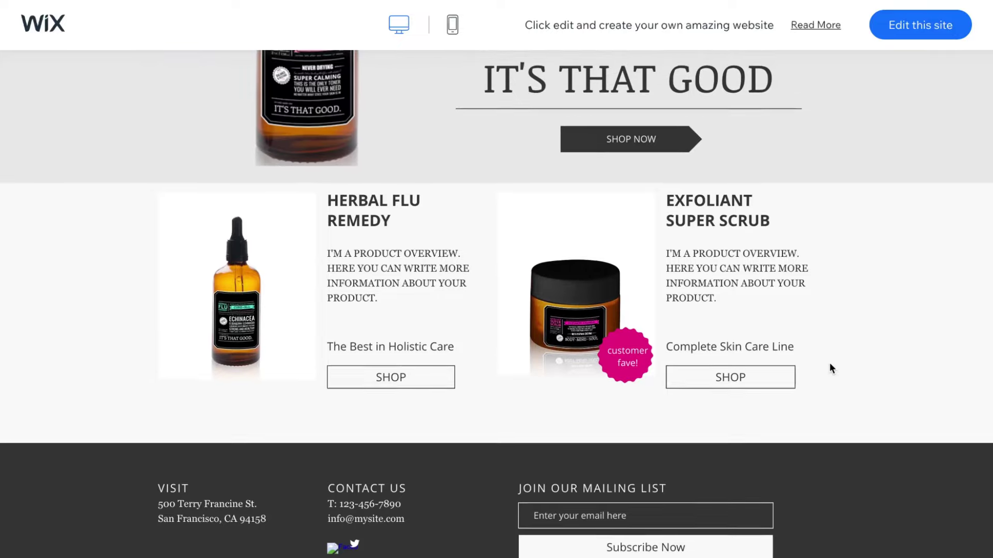
{"action": "scroll", "coordinate": [682, 319], "scroll_direction": "up", "scroll_amount": 2}
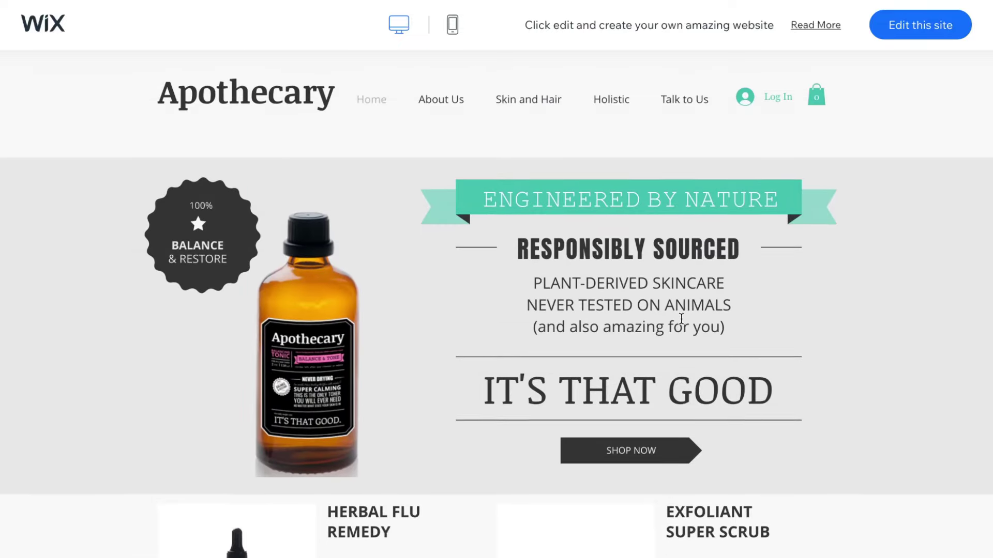
Check the template's mobile view, then start editing it as the site.
{"action": "left_click", "coordinate": [450, 29]}
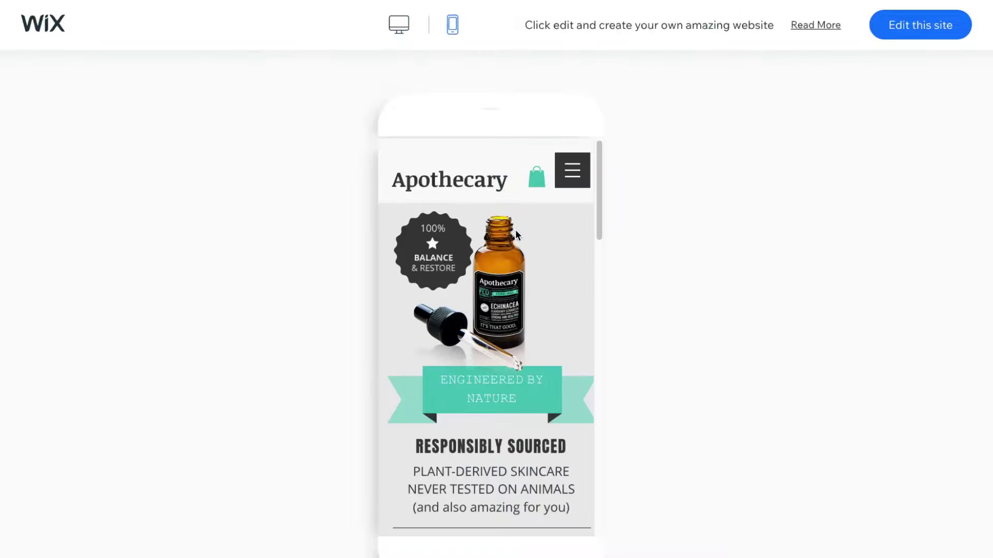
{"action": "scroll", "coordinate": [515, 230], "scroll_direction": "down", "scroll_amount": 5}
{"action": "scroll", "coordinate": [515, 228], "scroll_direction": "up", "scroll_amount": 6}
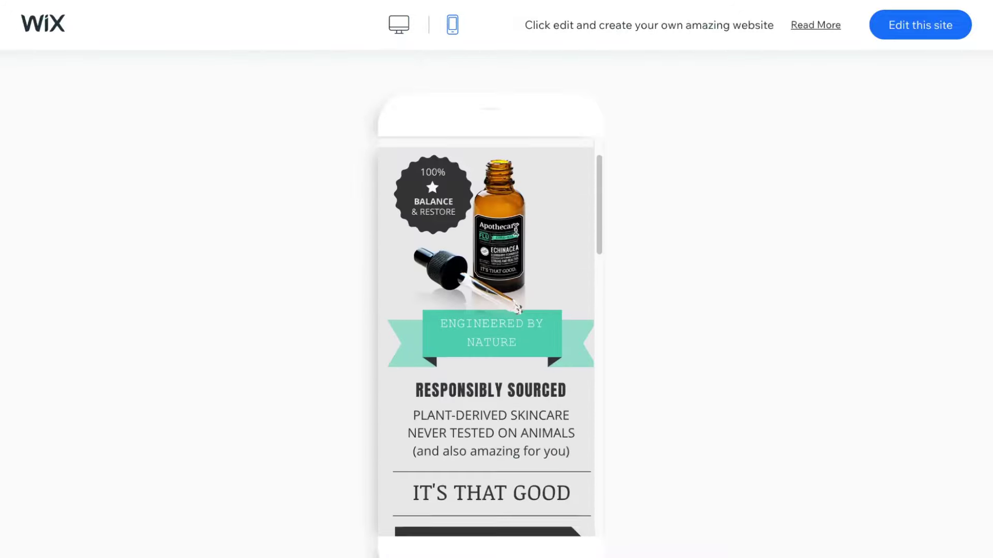
{"action": "left_click", "coordinate": [903, 17]}
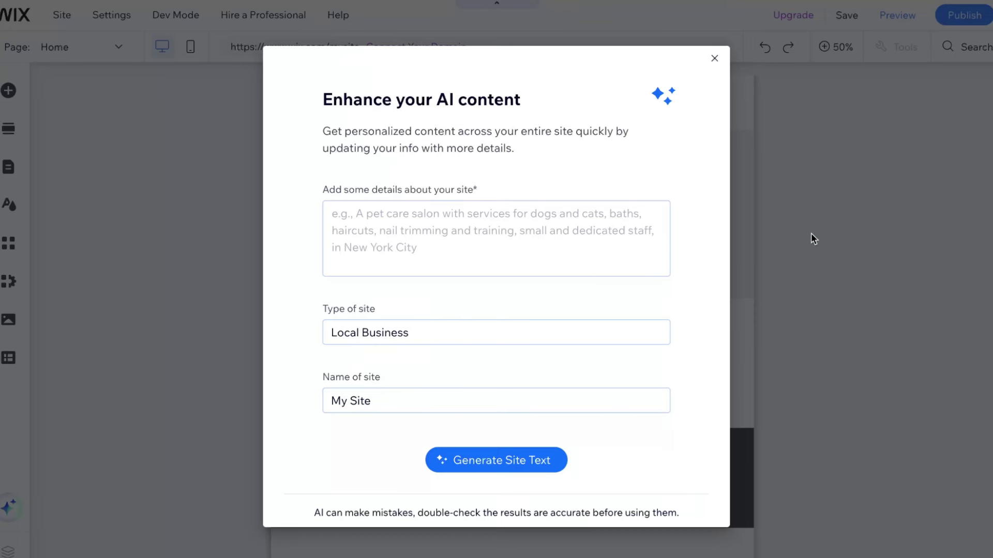
Dismiss the AI content prompt and open Manage Pages from the Page dropdown.
{"action": "left_click", "coordinate": [714, 58]}
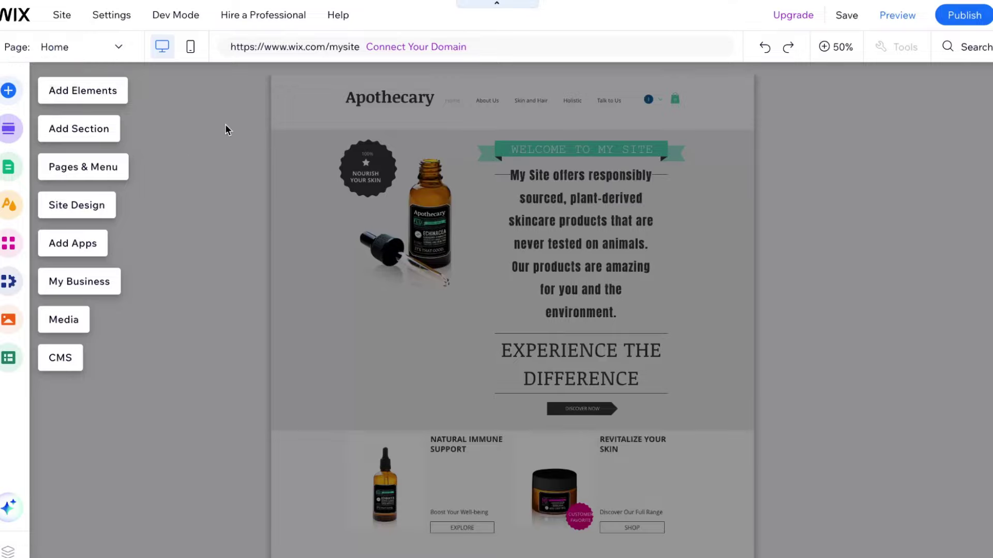
{"action": "left_click", "coordinate": [108, 48]}
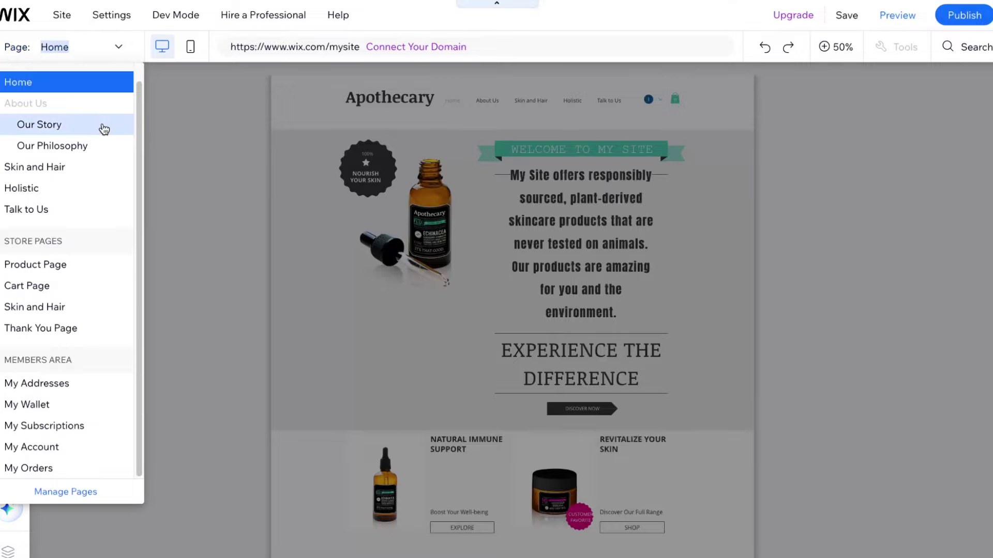
{"action": "left_click", "coordinate": [80, 494]}
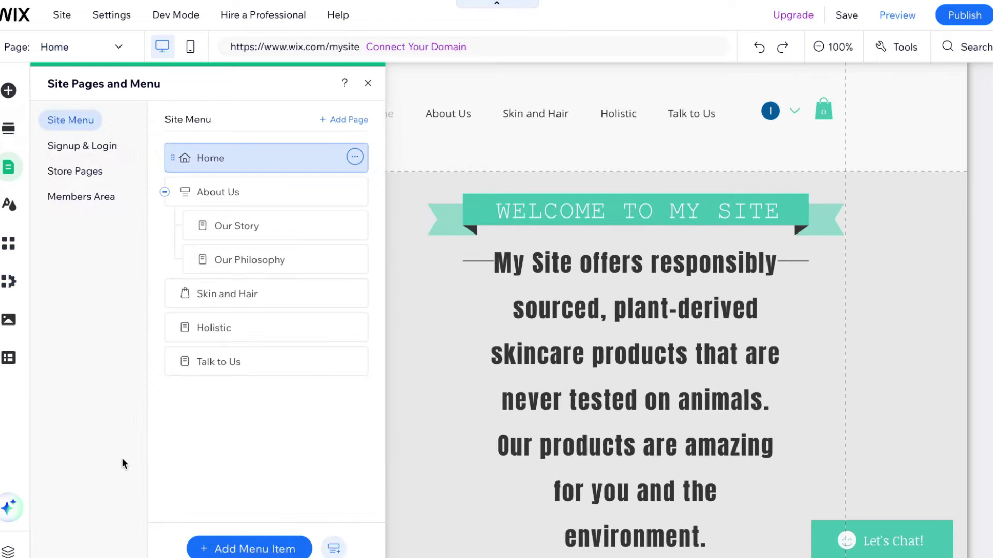
Look through the signup, store and members page groups, settling on Store Pages.
{"action": "left_click", "coordinate": [68, 147]}
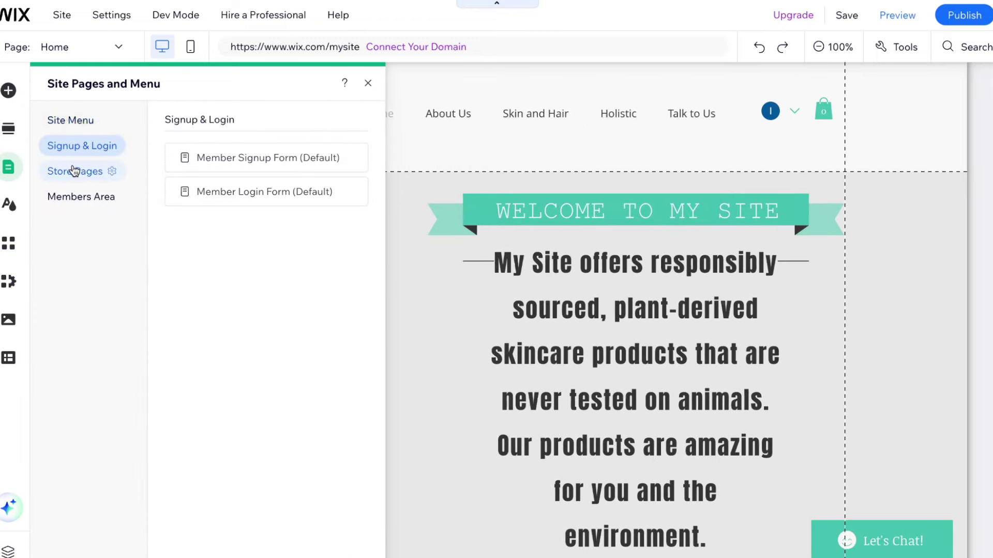
{"action": "left_click", "coordinate": [74, 170]}
{"action": "left_click", "coordinate": [73, 197]}
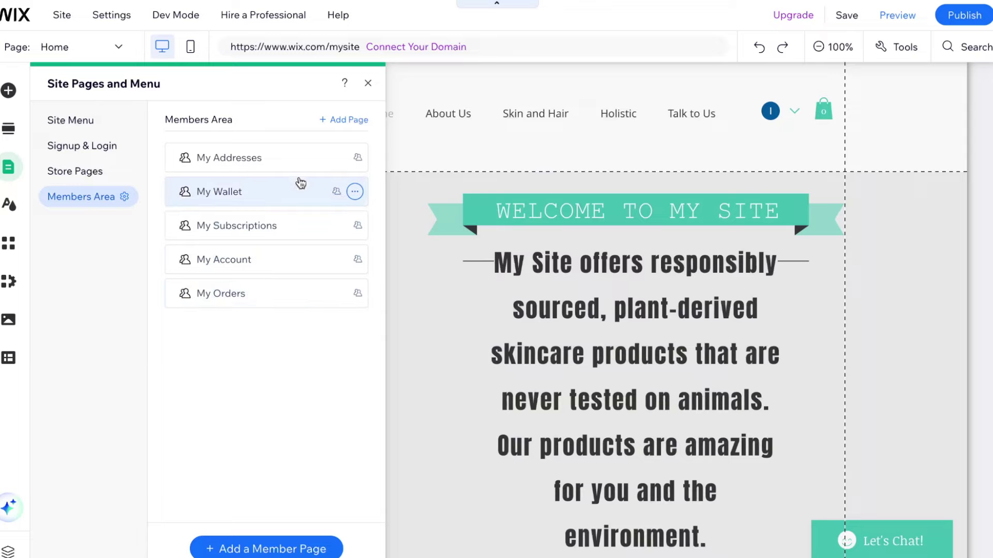
{"action": "left_click", "coordinate": [74, 179]}
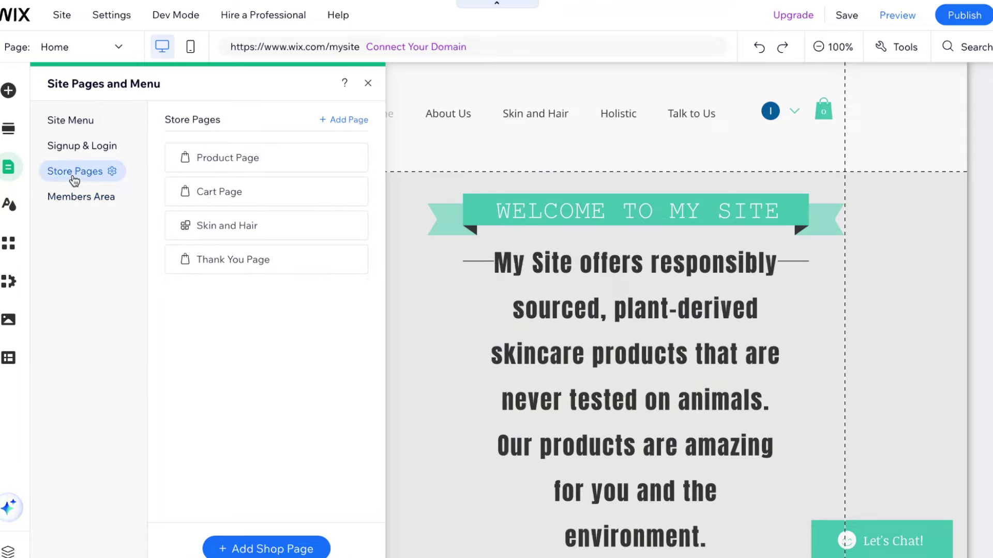
{"action": "mouse_move", "coordinate": [286, 241]}
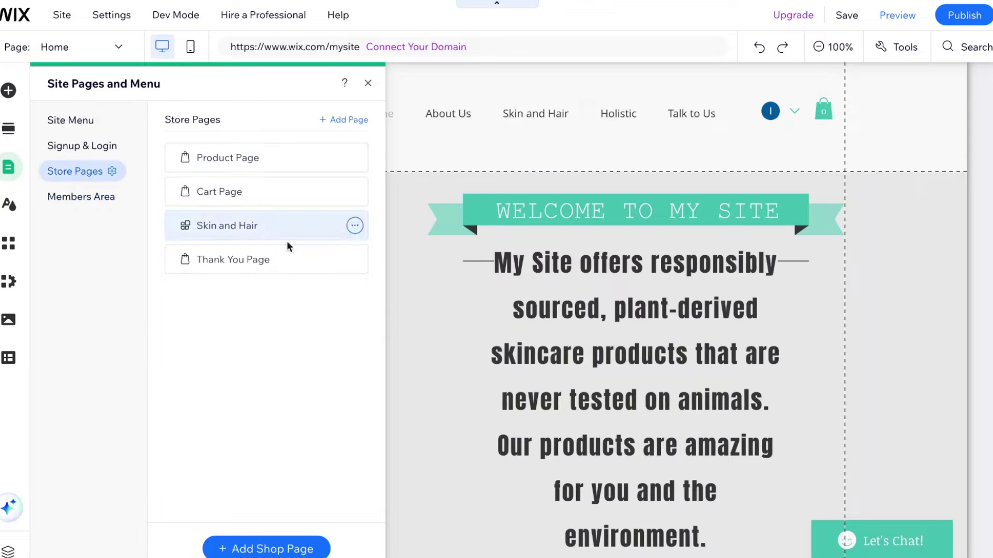
Delete the Skin and Hair store page, uninstalling Wix Stores and Checkout & Orders.
{"action": "left_click", "coordinate": [355, 226]}
{"action": "left_click", "coordinate": [399, 247]}
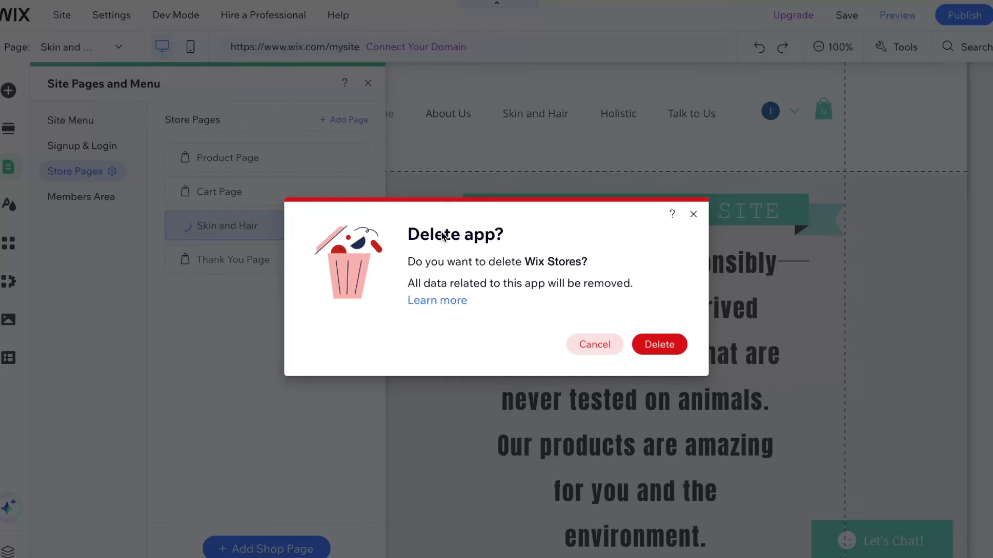
{"action": "left_click", "coordinate": [659, 344]}
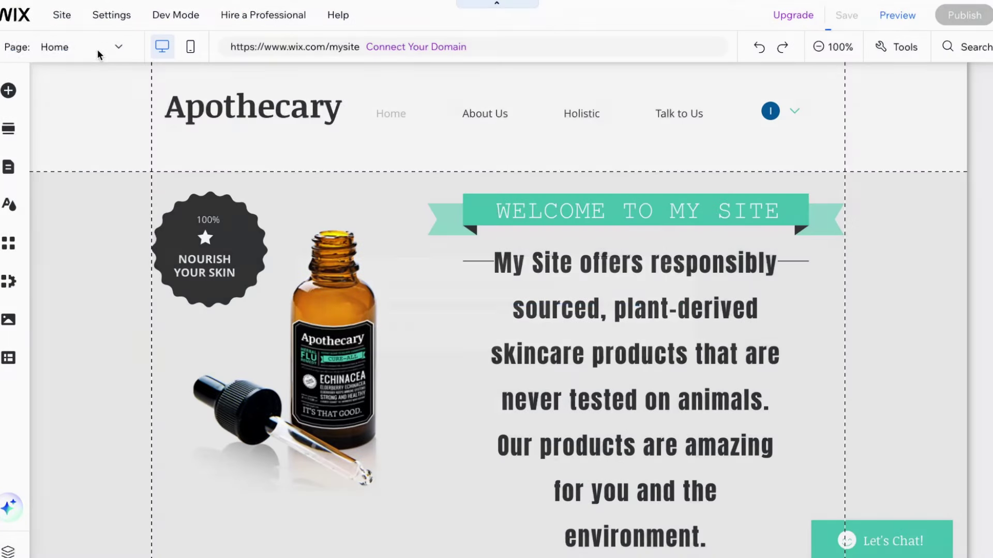
{"action": "left_click", "coordinate": [106, 48]}
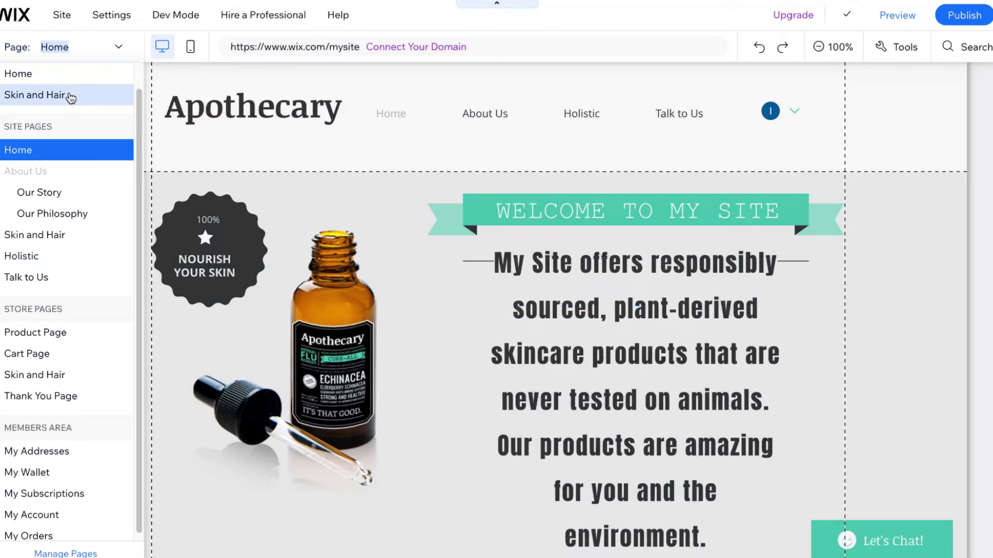
In the page manager, delete the About Us and Holistic pages.
{"action": "left_click", "coordinate": [66, 554]}
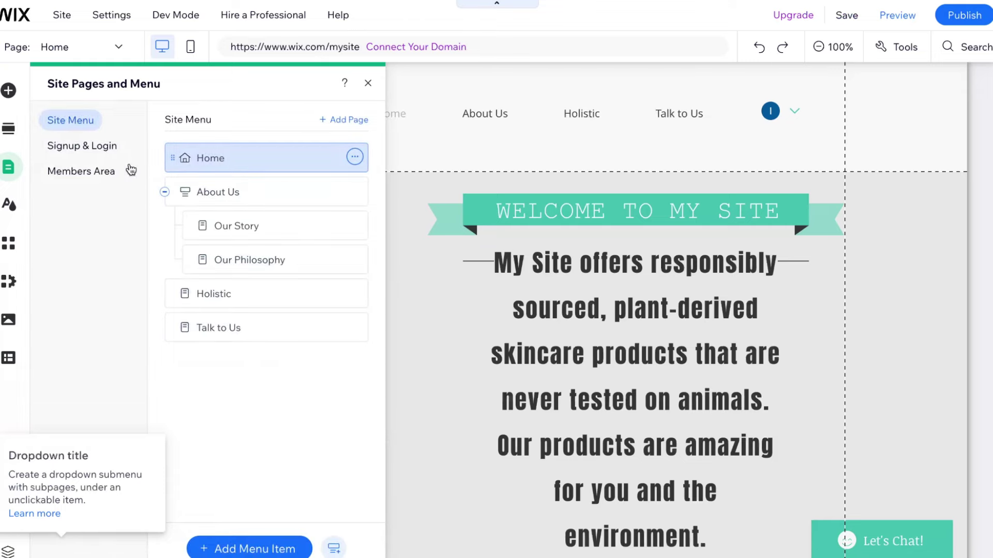
{"action": "left_click", "coordinate": [354, 192]}
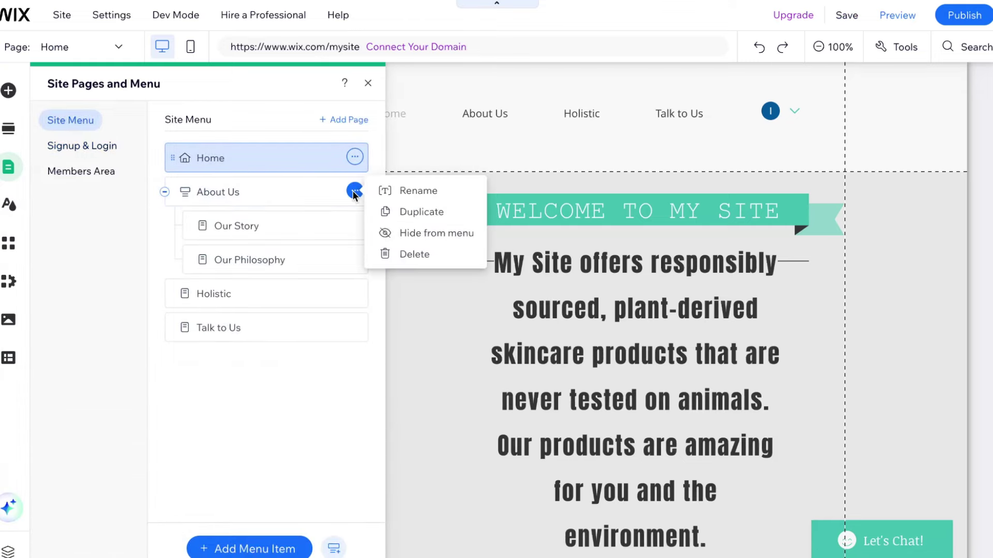
{"action": "left_click", "coordinate": [420, 252]}
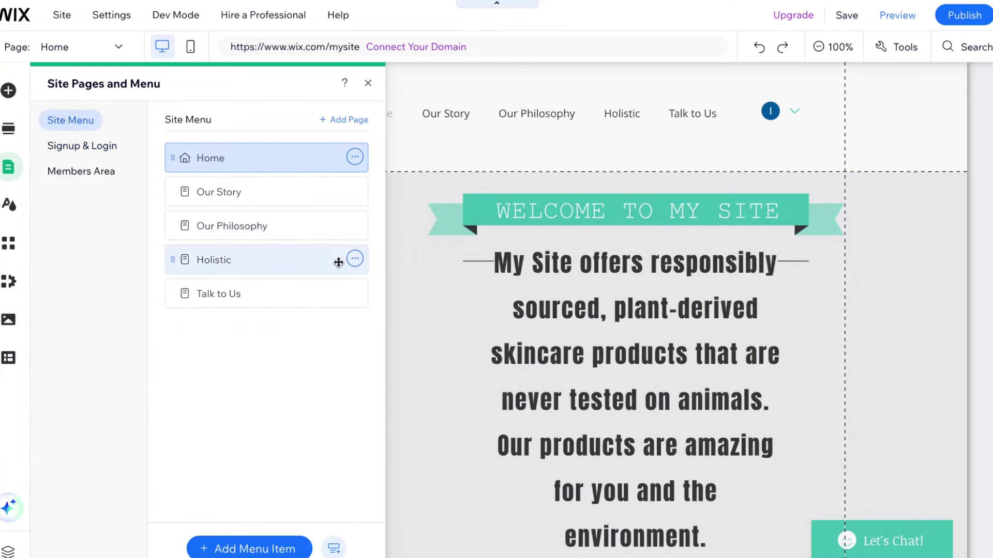
{"action": "left_click", "coordinate": [355, 258]}
{"action": "left_click", "coordinate": [411, 538]}
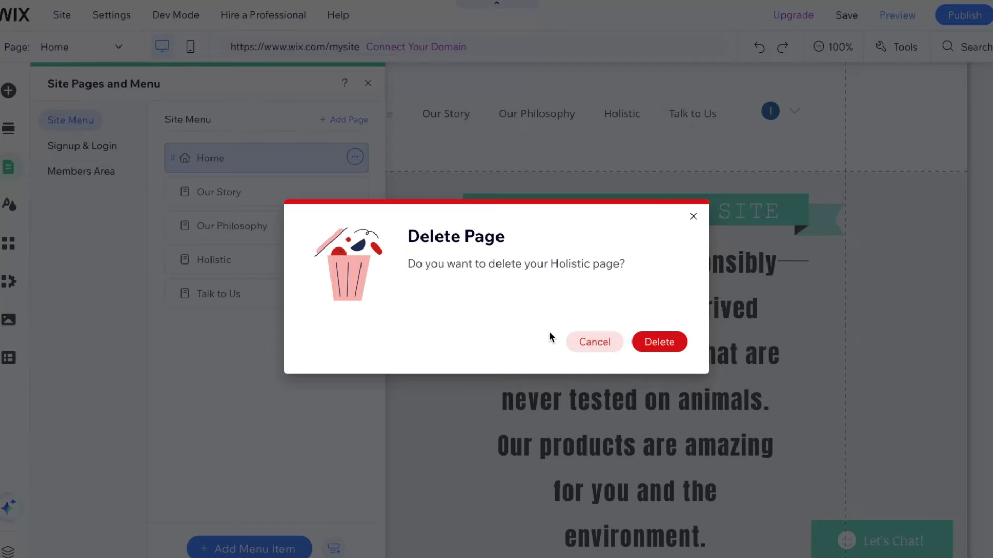
{"action": "left_click", "coordinate": [659, 342]}
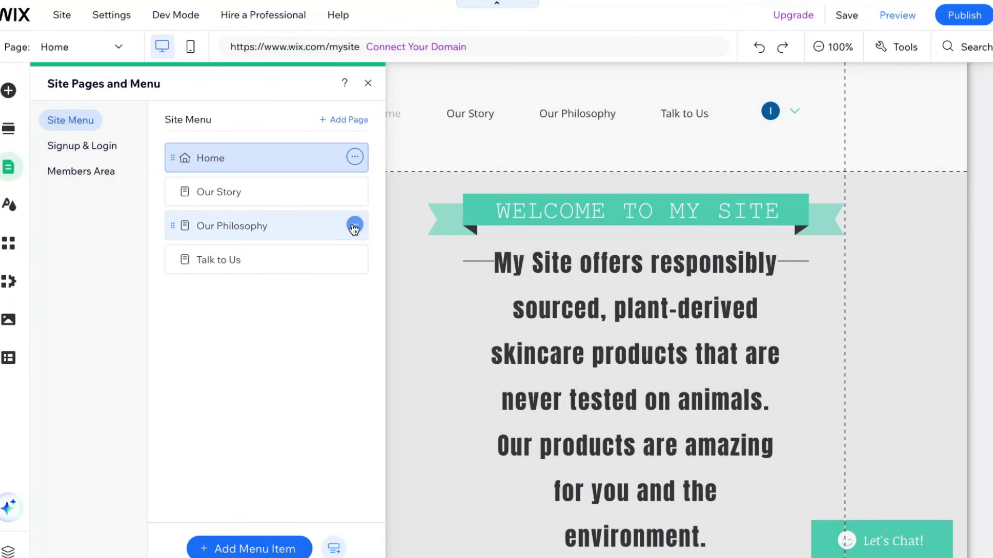
Delete the Our Philosophy, Our Story and Talk to Us pages, then close the manager.
{"action": "left_click", "coordinate": [355, 225]}
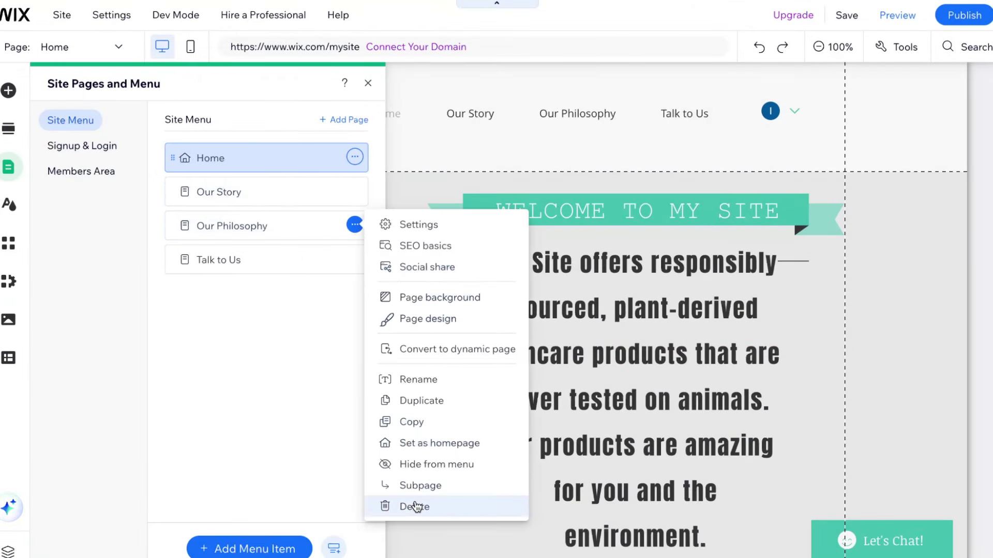
{"action": "left_click", "coordinate": [416, 506]}
{"action": "left_click", "coordinate": [659, 342]}
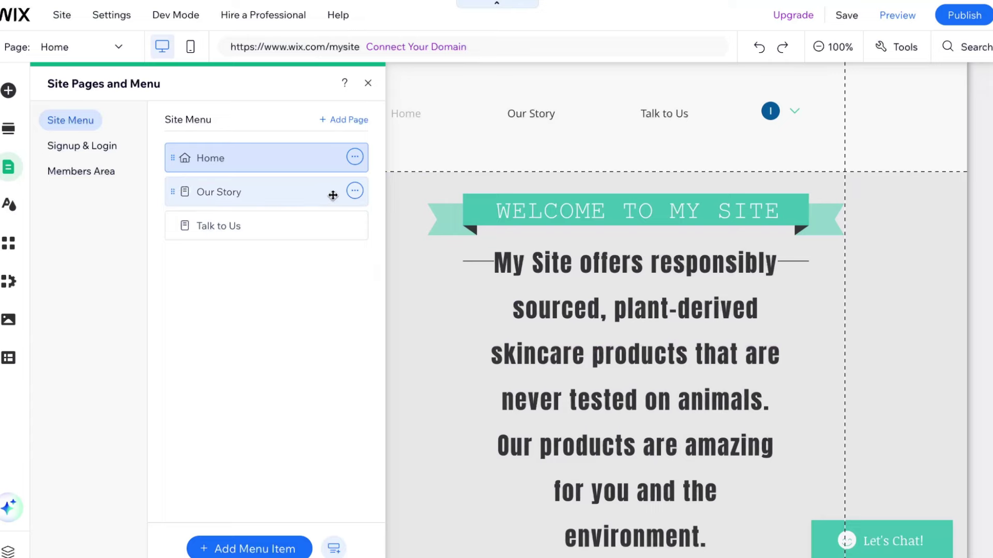
{"action": "left_click", "coordinate": [355, 191]}
{"action": "left_click", "coordinate": [415, 473]}
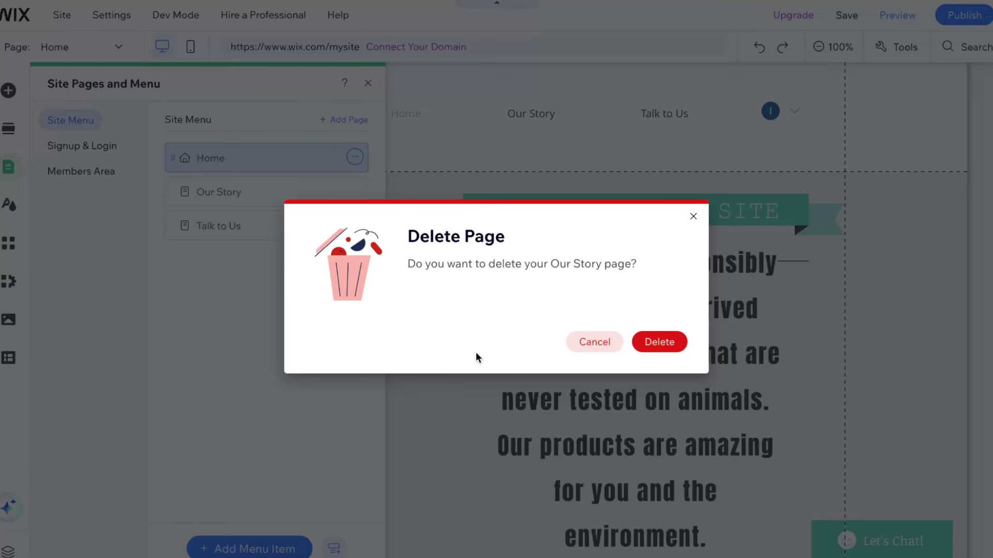
{"action": "left_click", "coordinate": [648, 338]}
{"action": "left_click", "coordinate": [355, 191]}
{"action": "left_click", "coordinate": [415, 473]}
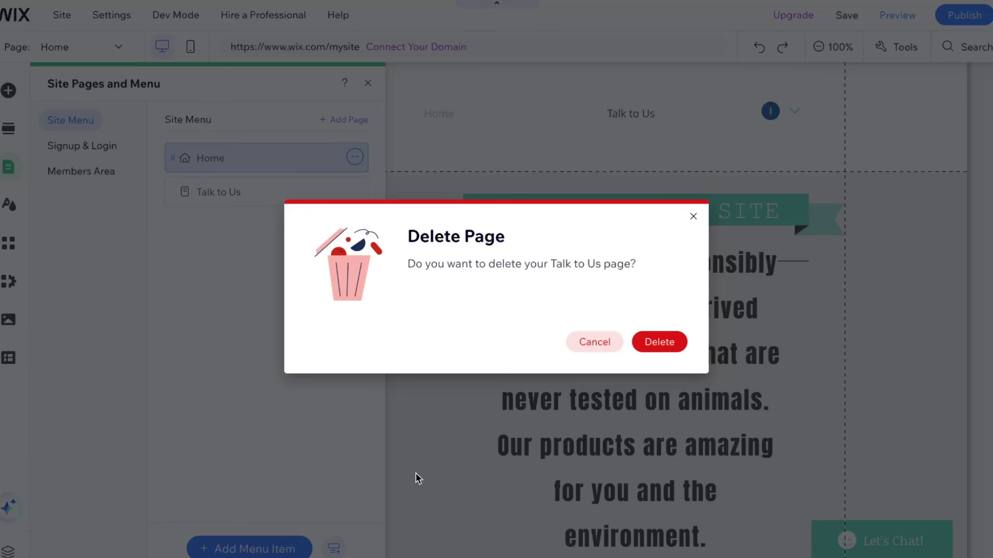
{"action": "left_click", "coordinate": [634, 342]}
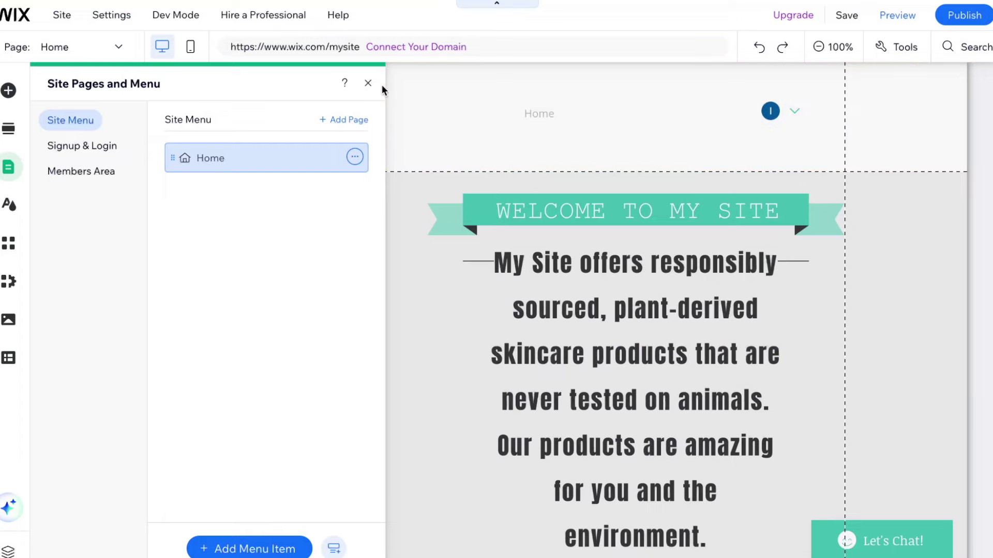
{"action": "left_click", "coordinate": [368, 83]}
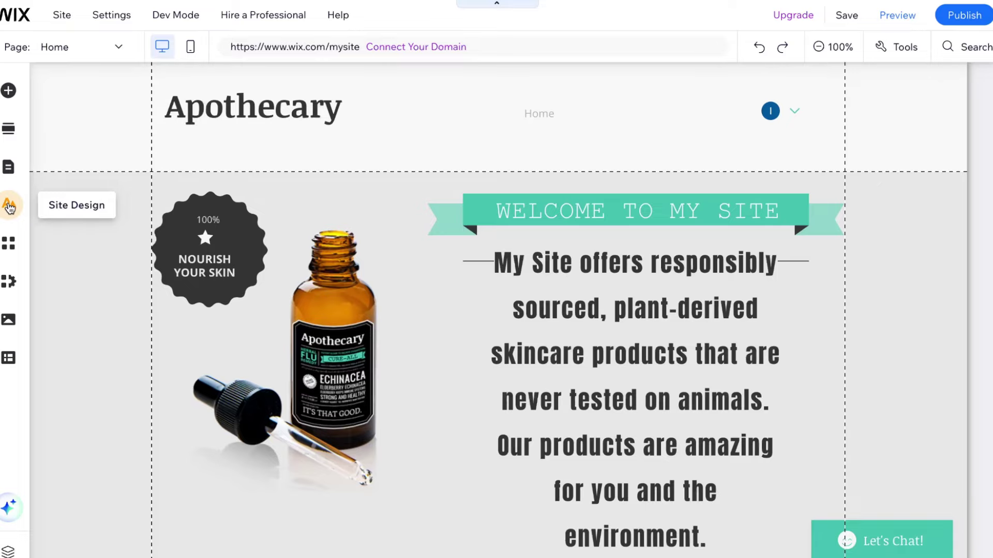
Preview the Retro vibrant, Energetic and Dynamic themes from Site Design.
{"action": "left_click", "coordinate": [10, 207]}
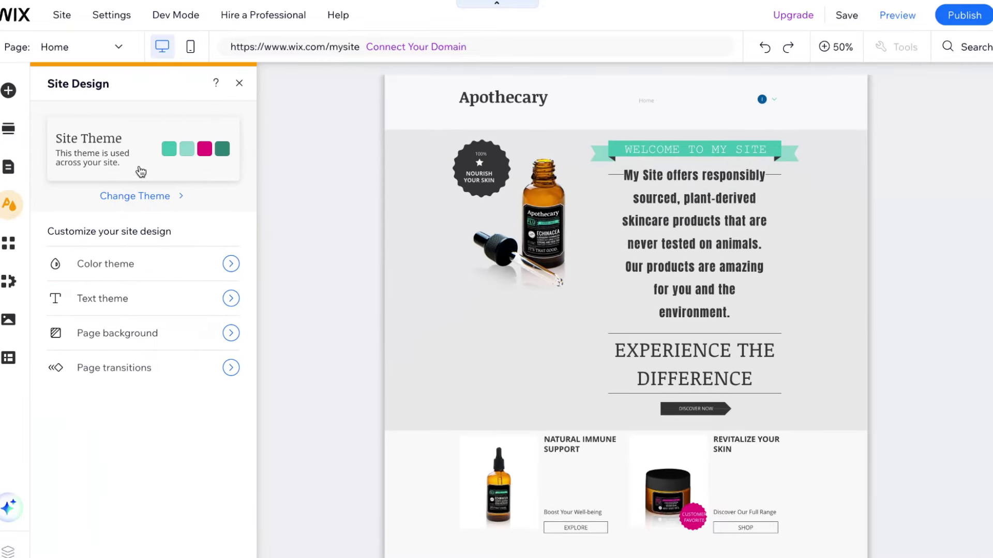
{"action": "left_click", "coordinate": [150, 196]}
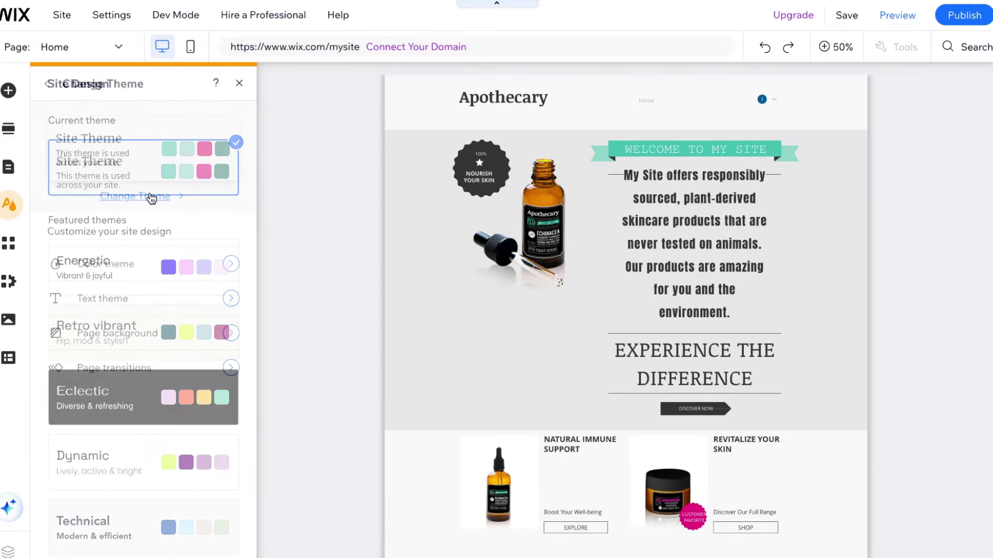
{"action": "left_click", "coordinate": [195, 343]}
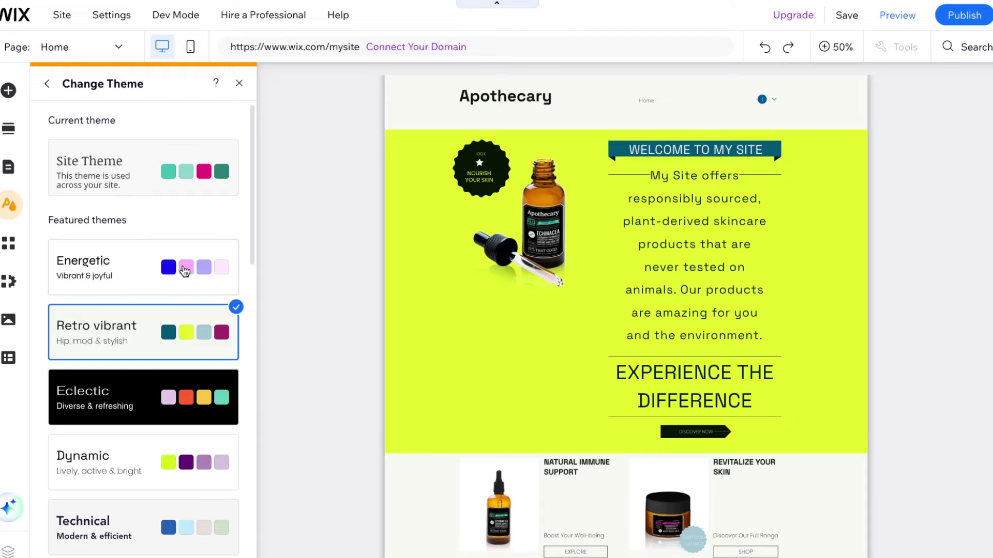
{"action": "left_click", "coordinate": [185, 271]}
{"action": "scroll", "coordinate": [190, 287], "scroll_direction": "down", "scroll_amount": 3}
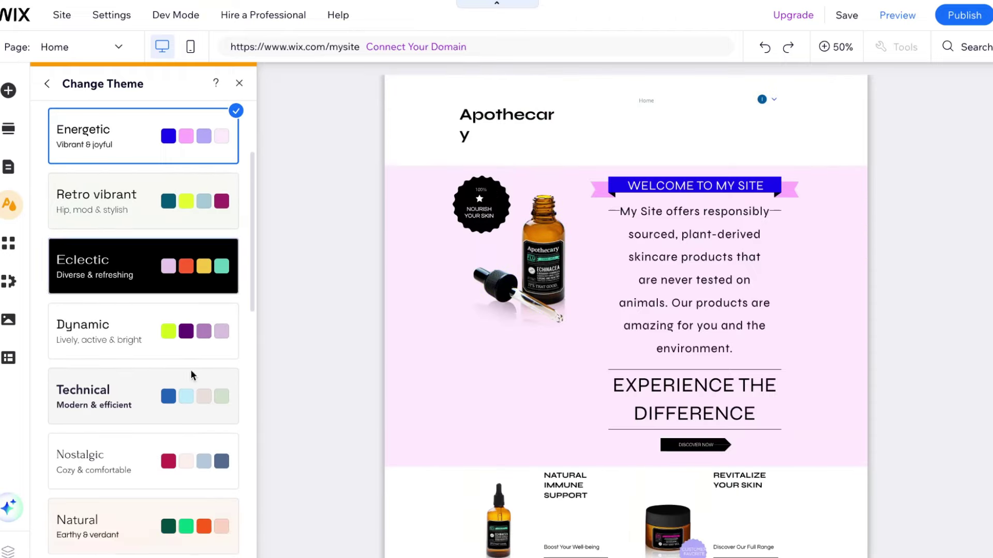
{"action": "left_click", "coordinate": [175, 341]}
Apply the Technical theme and return to the main Site Design settings.
{"action": "left_click", "coordinate": [176, 406]}
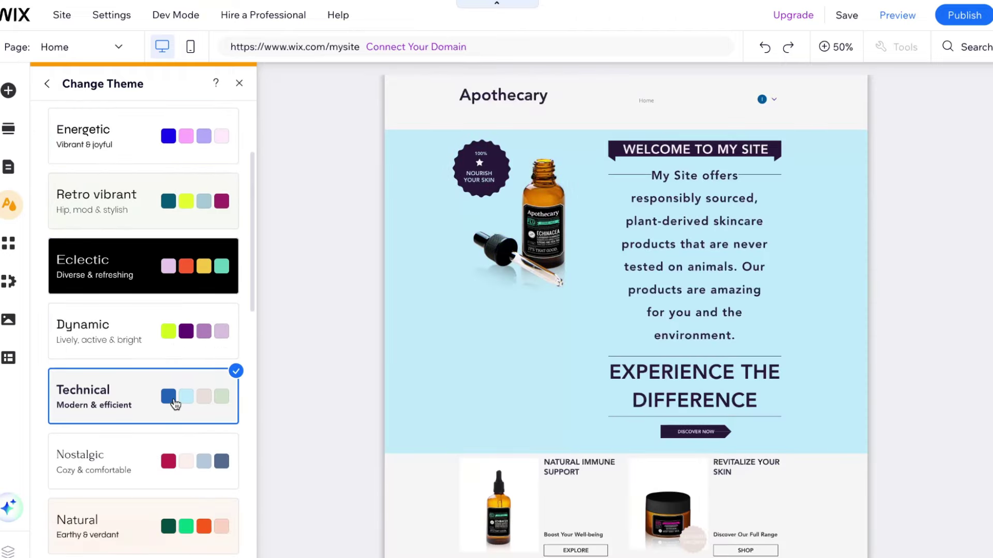
{"action": "scroll", "coordinate": [176, 406], "scroll_direction": "down", "scroll_amount": 12}
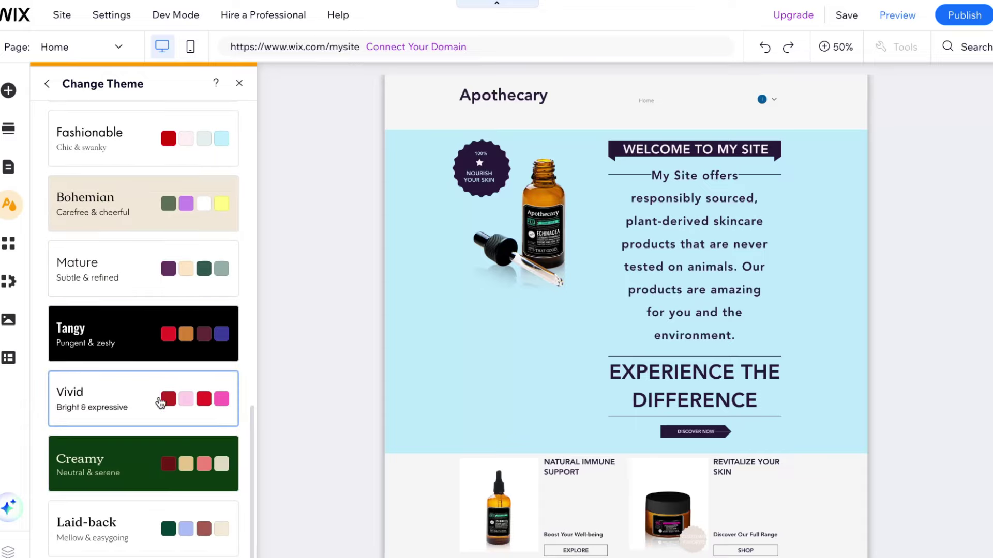
{"action": "scroll", "coordinate": [160, 401], "scroll_direction": "up", "scroll_amount": 15}
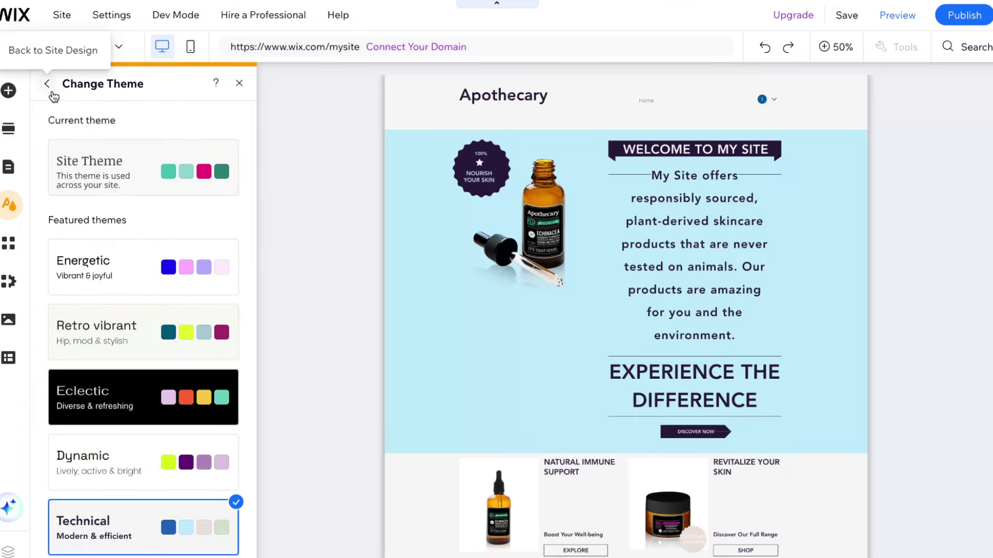
{"action": "left_click", "coordinate": [49, 92]}
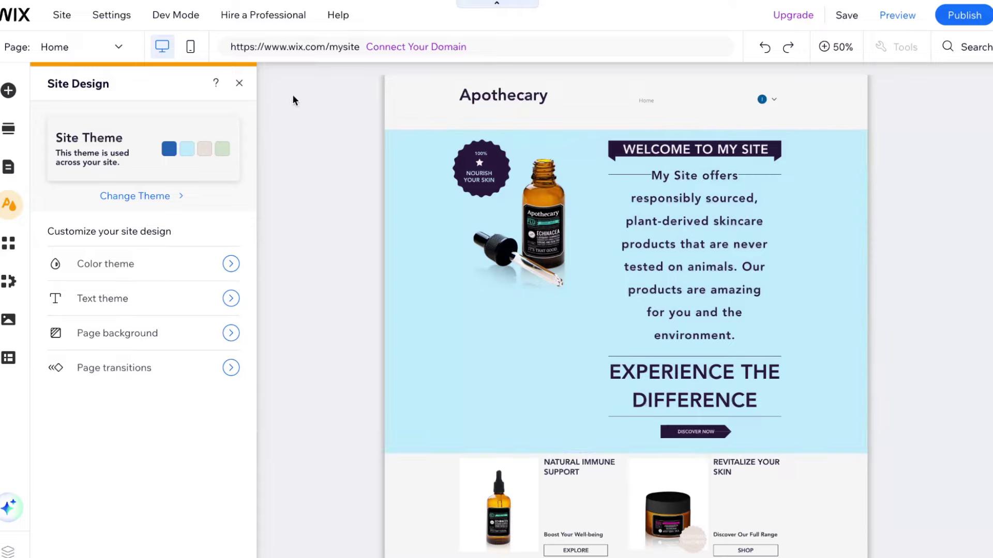
Close Site Design, zoom out, move the Welcome section down and back up, then zoom to 100%.
{"action": "left_click", "coordinate": [241, 86]}
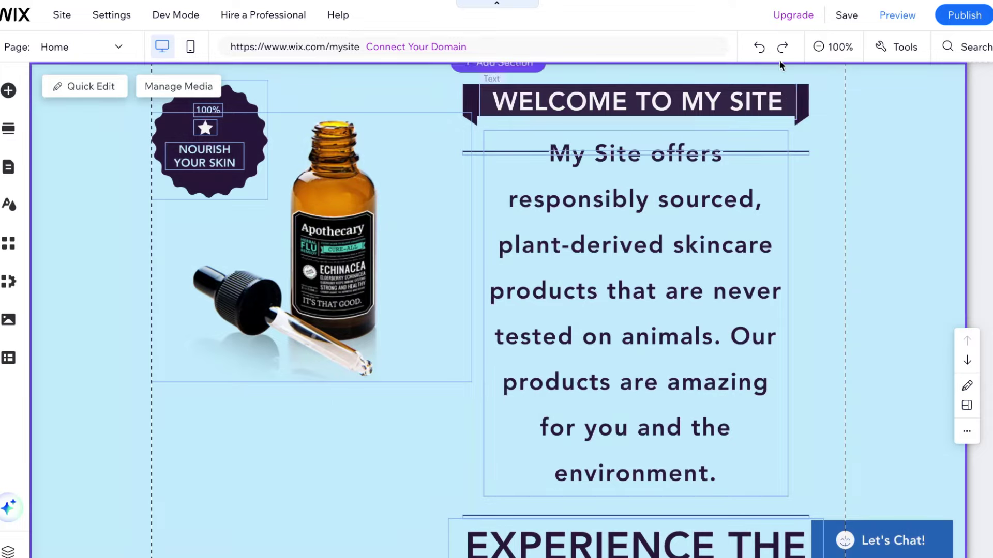
{"action": "left_click", "coordinate": [820, 46]}
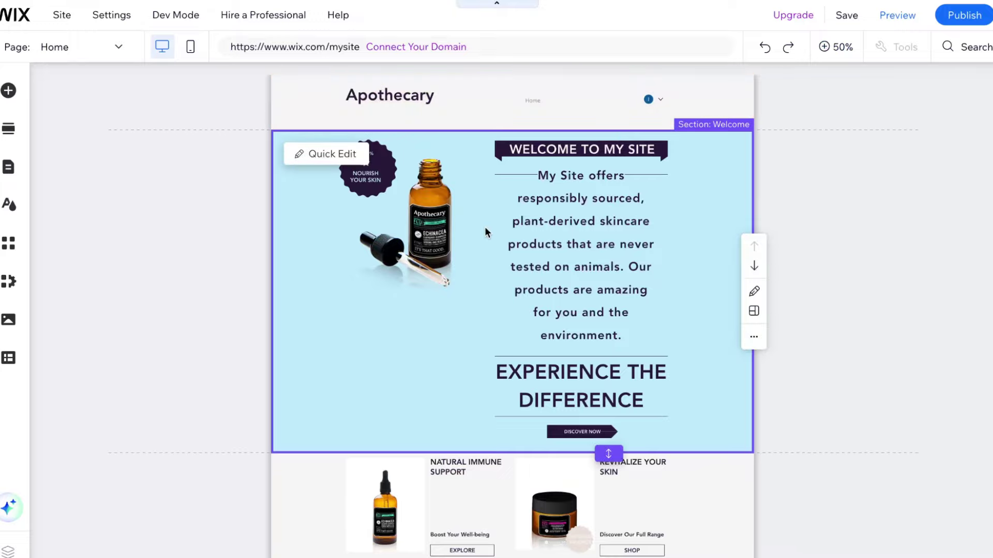
{"action": "scroll", "coordinate": [480, 275], "scroll_direction": "down", "scroll_amount": 3}
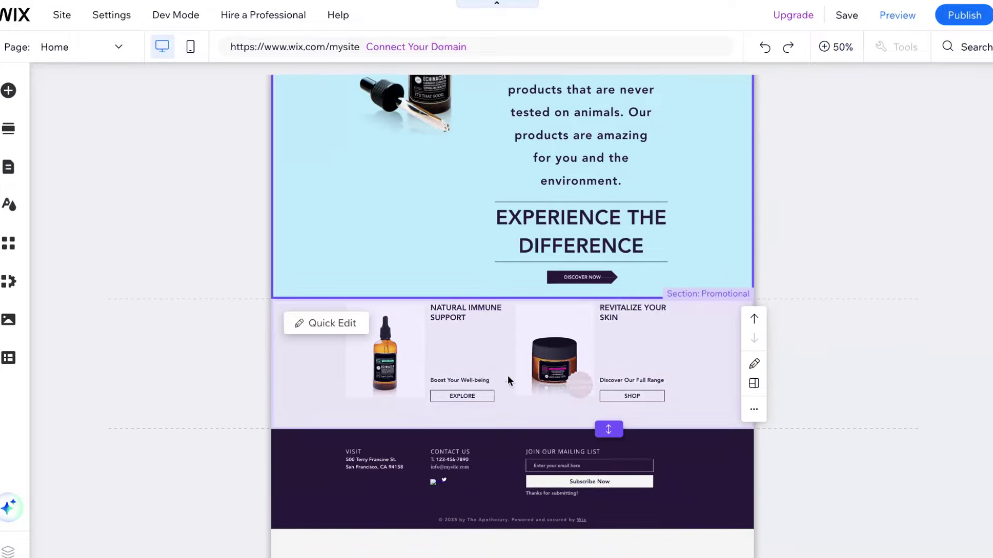
{"action": "scroll", "coordinate": [804, 330], "scroll_direction": "up", "scroll_amount": 3}
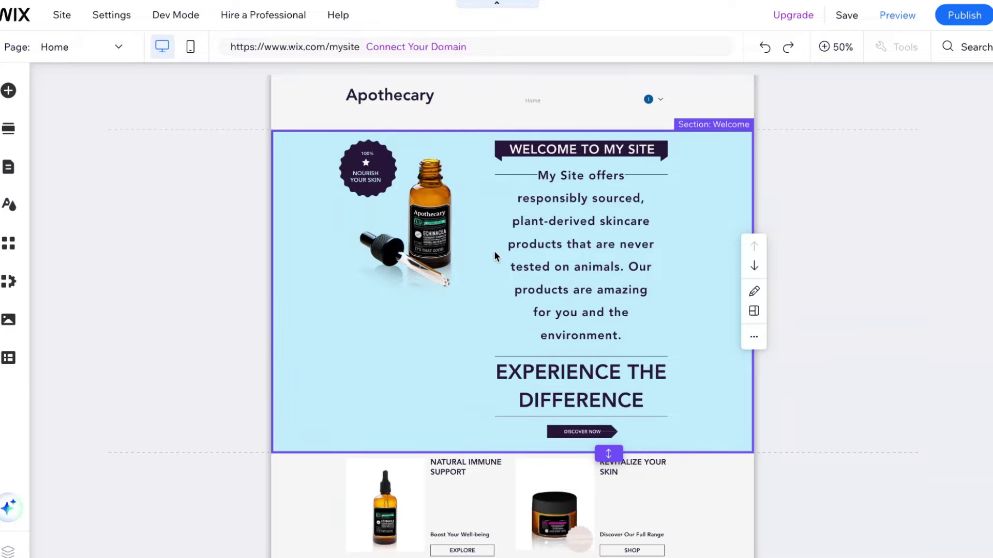
{"action": "left_click", "coordinate": [755, 266]}
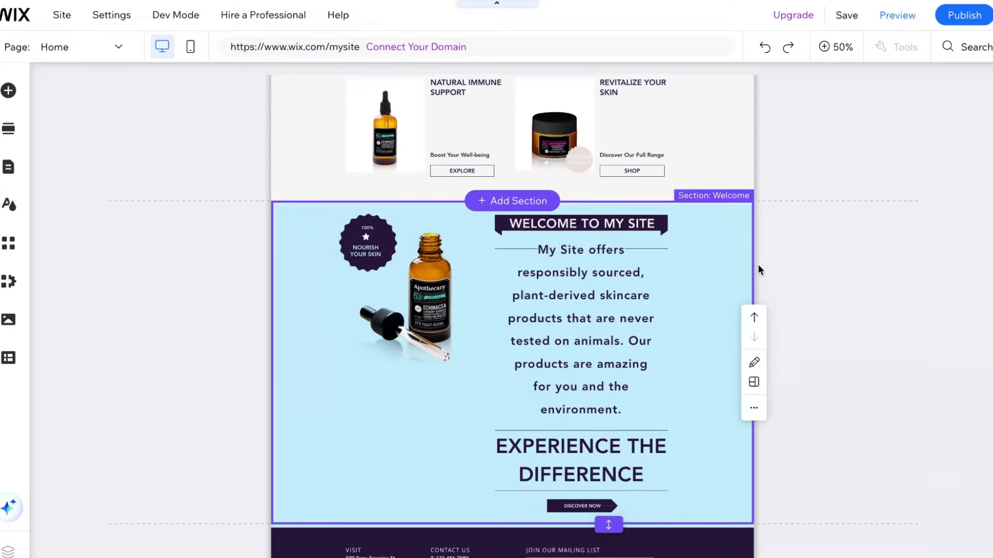
{"action": "left_click", "coordinate": [755, 232]}
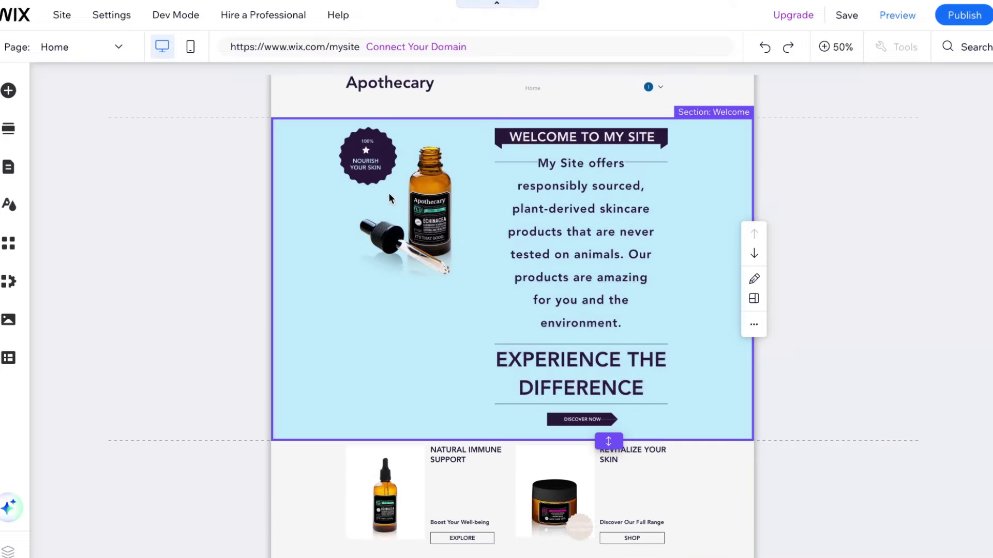
{"action": "left_click", "coordinate": [567, 213]}
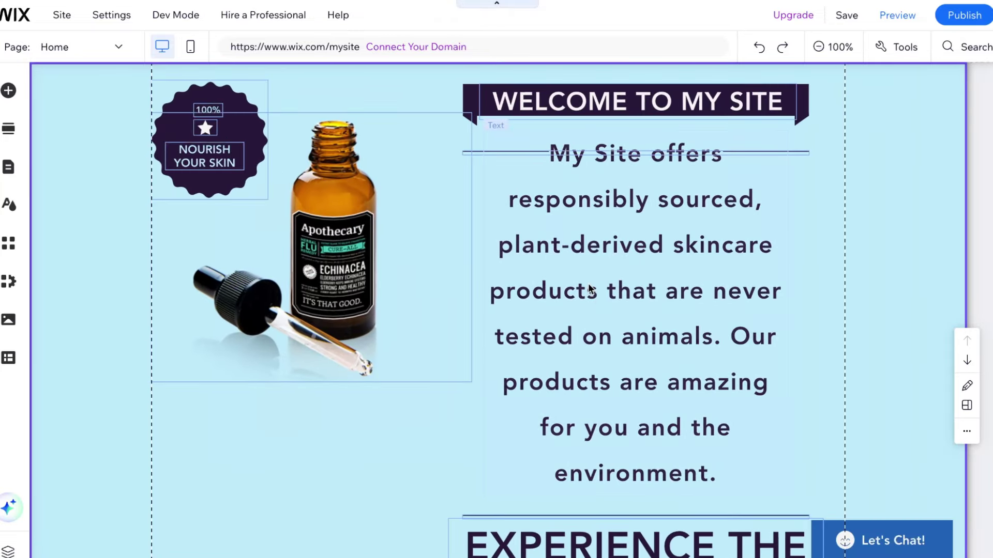
Move the bottle image lower and delete the Nourish Your Skin badge.
{"action": "left_click", "coordinate": [604, 278]}
{"action": "left_click", "coordinate": [338, 255]}
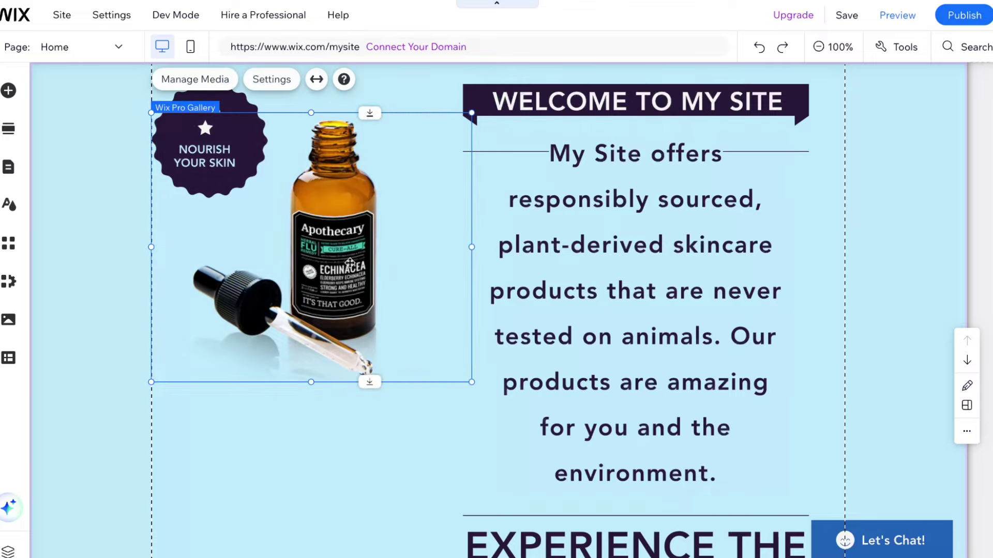
{"action": "left_click_drag", "start_coordinate": [338, 255], "coordinate": [330, 340]}
{"action": "left_click", "coordinate": [210, 150]}
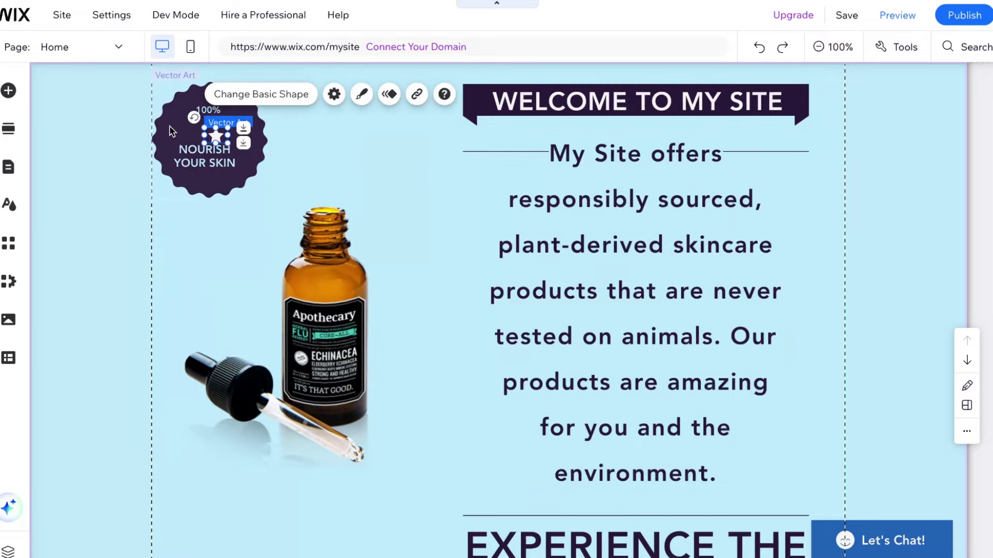
{"action": "mouse_move", "coordinate": [190, 115]}
{"action": "left_mouse_down"}
{"action": "mouse_move", "coordinate": [196, 99]}
{"action": "mouse_move", "coordinate": [313, 127]}
{"action": "mouse_move", "coordinate": [197, 105]}
{"action": "left_mouse_up"}
{"action": "key", "text": "Delete"}
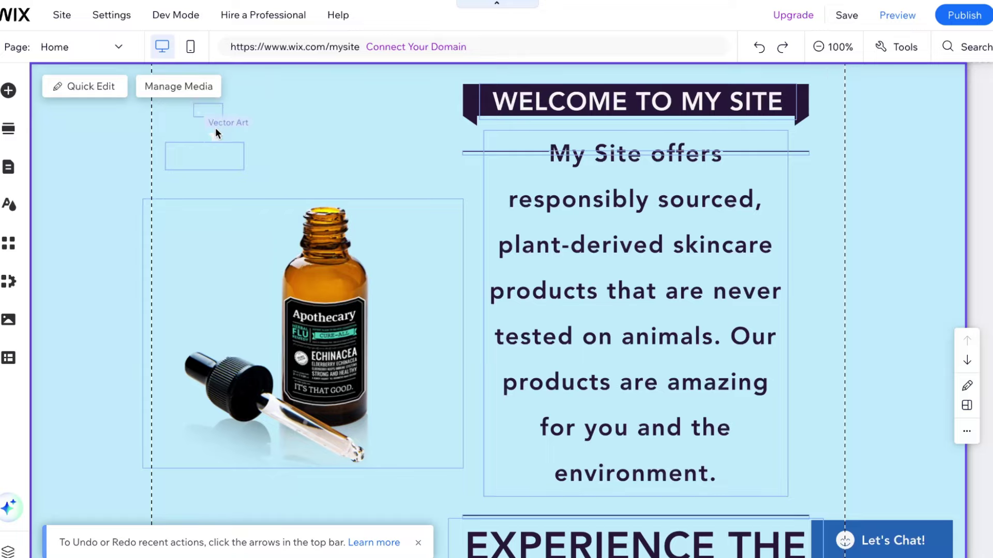
Delete the small text element and drag the bottle photo up to the section top.
{"action": "left_click", "coordinate": [208, 111]}
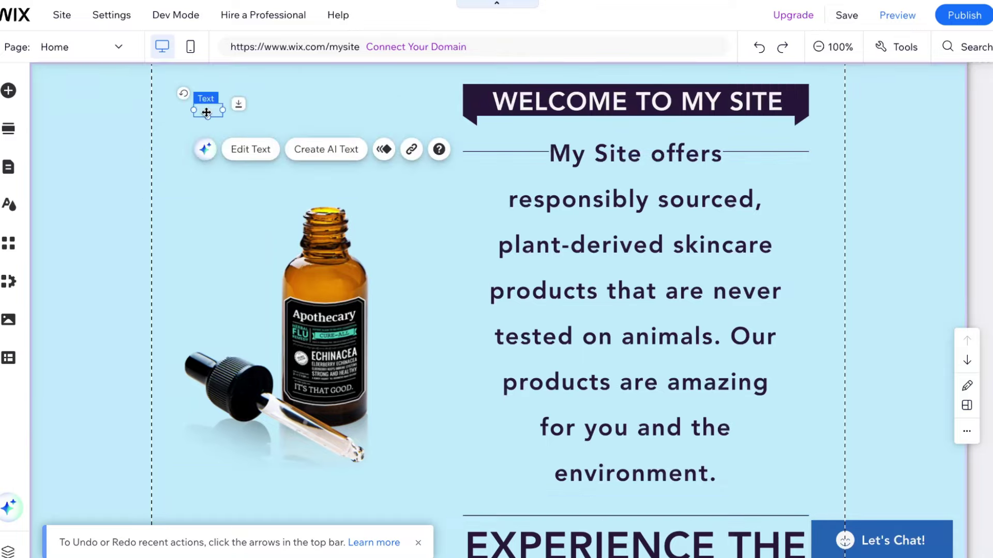
{"action": "key", "text": "Delete"}
{"action": "left_click_drag", "start_coordinate": [315, 302], "coordinate": [317, 208]}
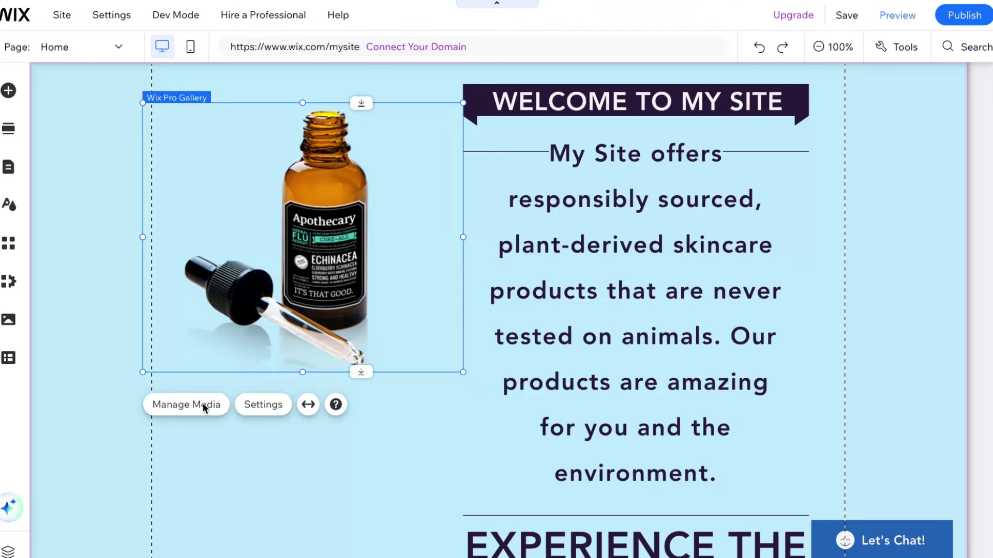
Open and close the gallery organizer, then delete the Wix Pro Gallery from the Welcome section.
{"action": "double_click", "coordinate": [354, 268]}
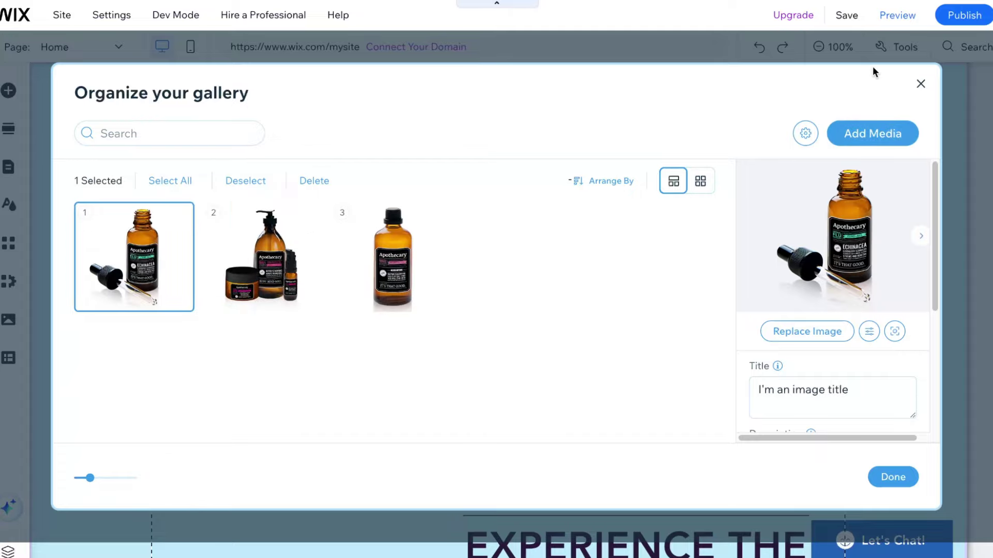
{"action": "left_click", "coordinate": [920, 84]}
{"action": "key", "text": "Delete"}
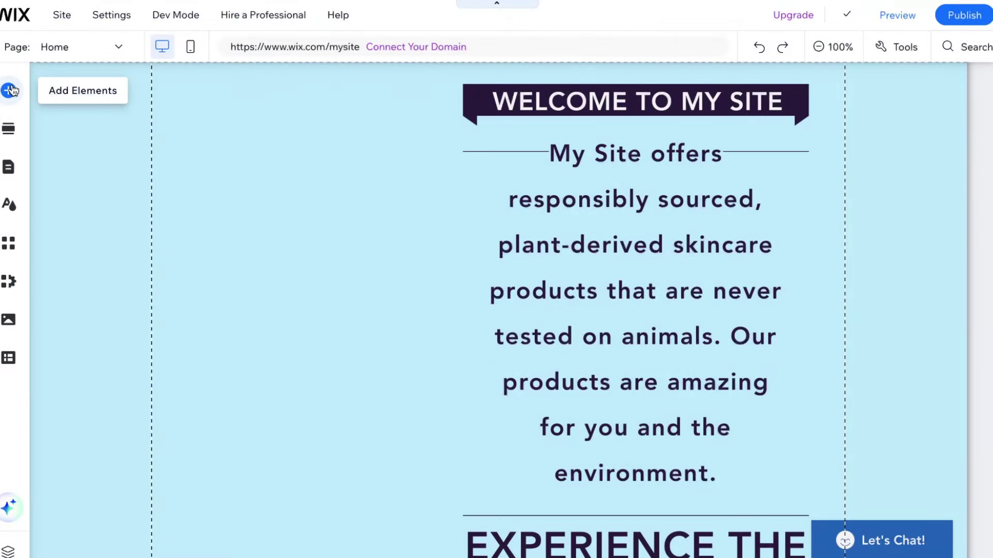
{"action": "left_click", "coordinate": [10, 90]}
Add the free Wix yoga illustration to the Welcome hero section.
{"action": "left_click", "coordinate": [54, 139]}
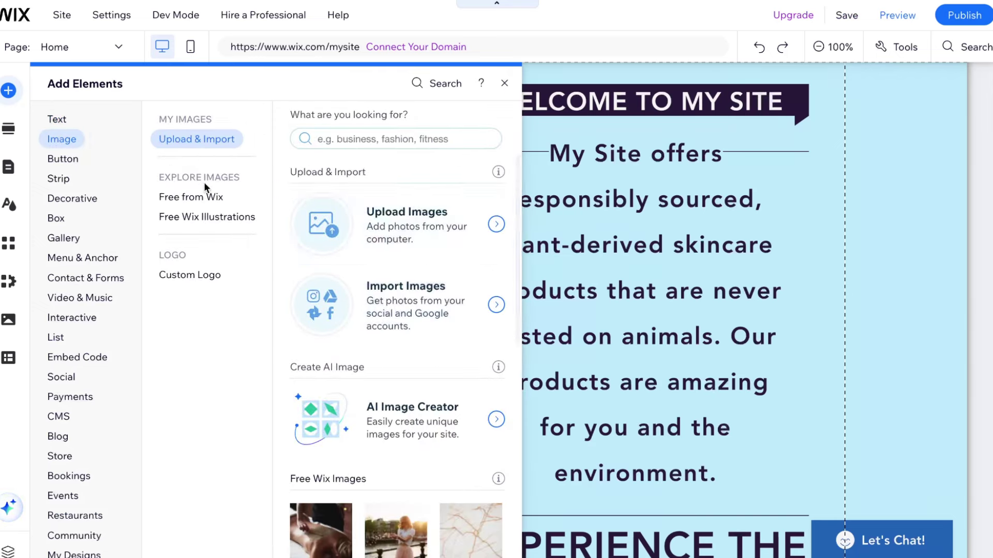
{"action": "left_click", "coordinate": [212, 198]}
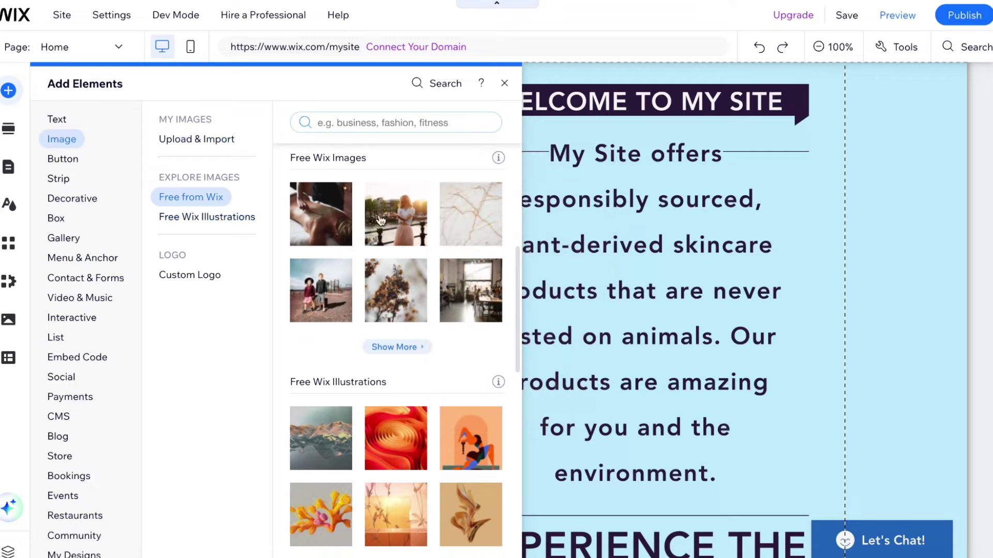
{"action": "mouse_move", "coordinate": [311, 230]}
{"action": "left_click", "coordinate": [471, 438]}
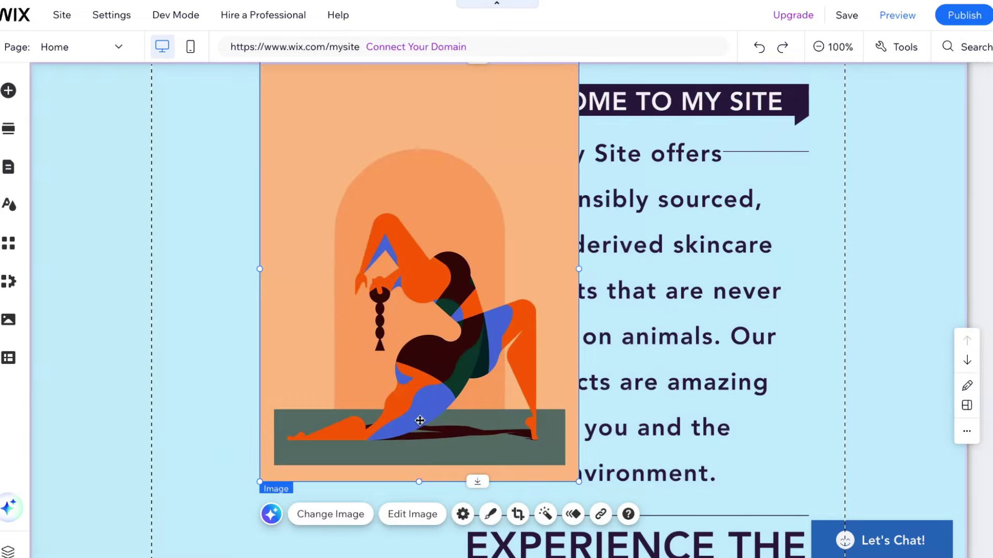
Resize the yoga illustration and position it left of the skincare paragraph.
{"action": "left_click_drag", "start_coordinate": [578, 481], "coordinate": [432, 284]}
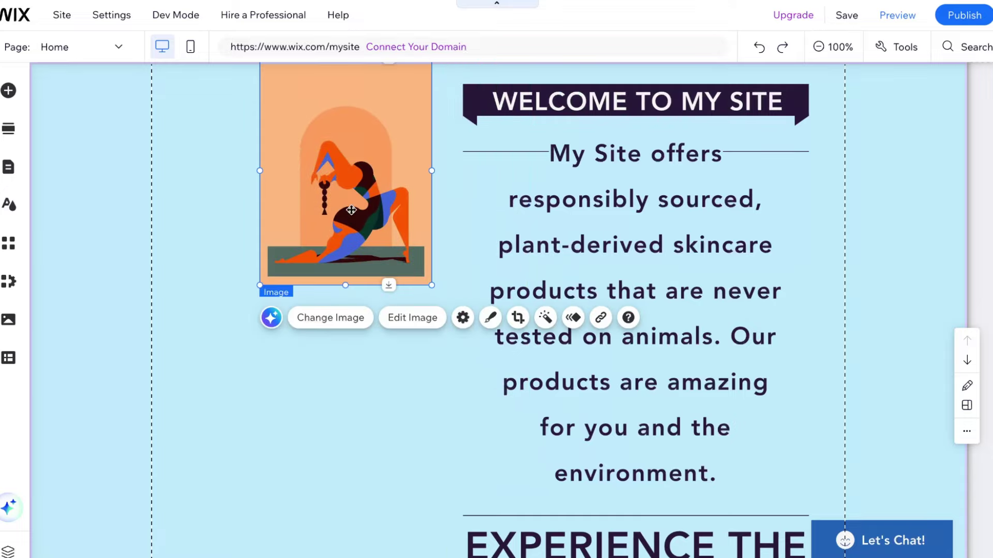
{"action": "left_click_drag", "start_coordinate": [343, 212], "coordinate": [274, 275]}
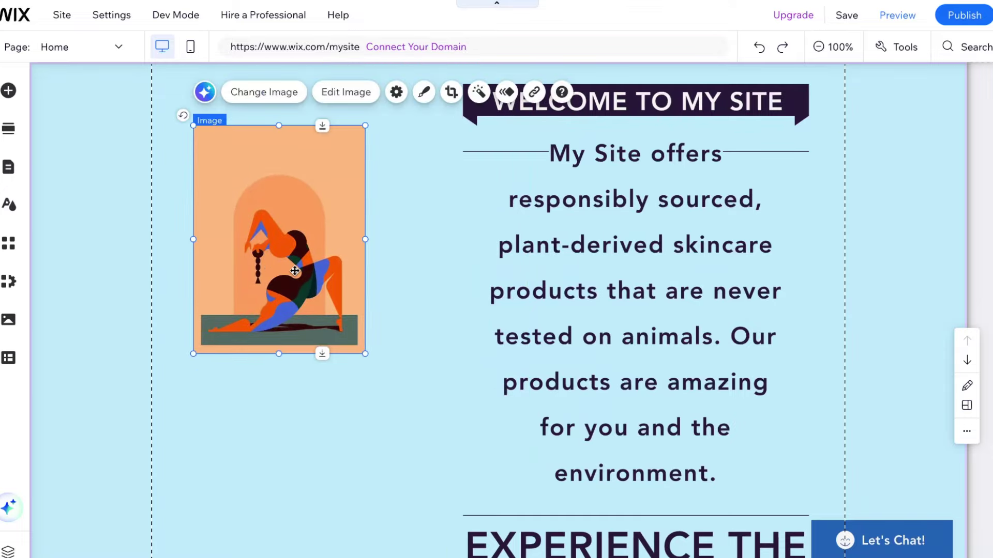
{"action": "left_click_drag", "start_coordinate": [365, 126], "coordinate": [381, 104]}
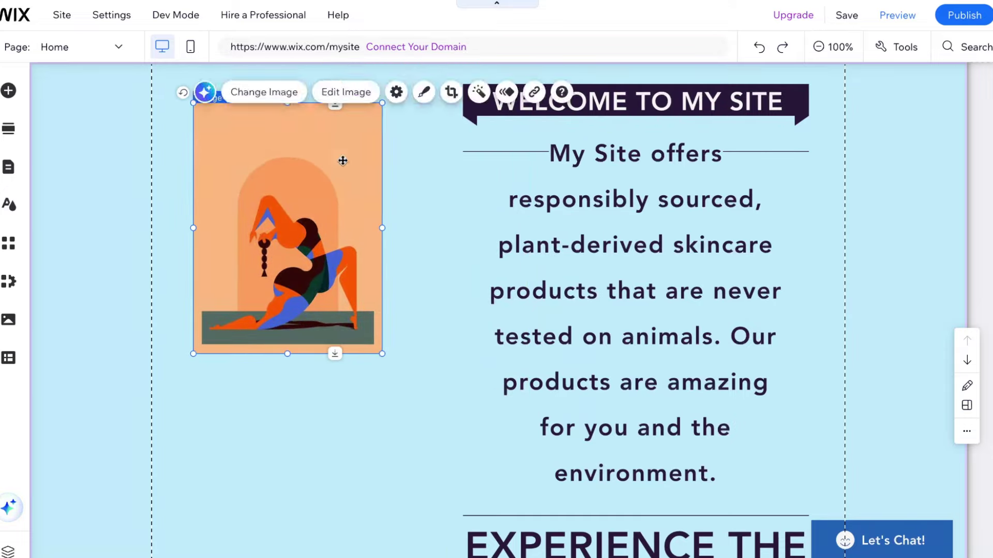
{"action": "left_click_drag", "start_coordinate": [341, 159], "coordinate": [322, 230]}
{"action": "left_click", "coordinate": [594, 284]}
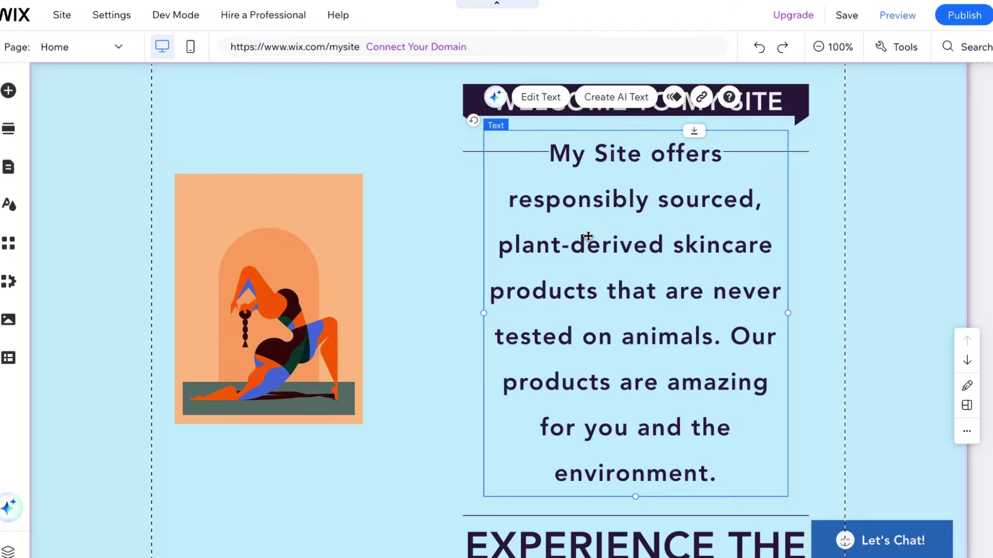
{"action": "left_click", "coordinate": [540, 97]}
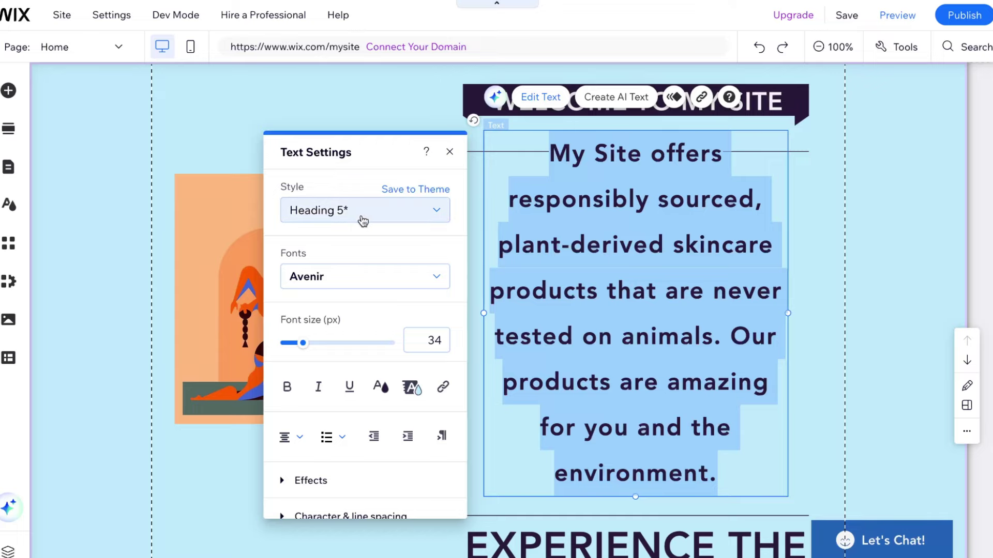
{"action": "left_click", "coordinate": [886, 224]}
{"action": "scroll", "coordinate": [796, 345], "scroll_direction": "down", "scroll_amount": 1}
{"action": "scroll", "coordinate": [796, 346], "scroll_direction": "down", "scroll_amount": 5}
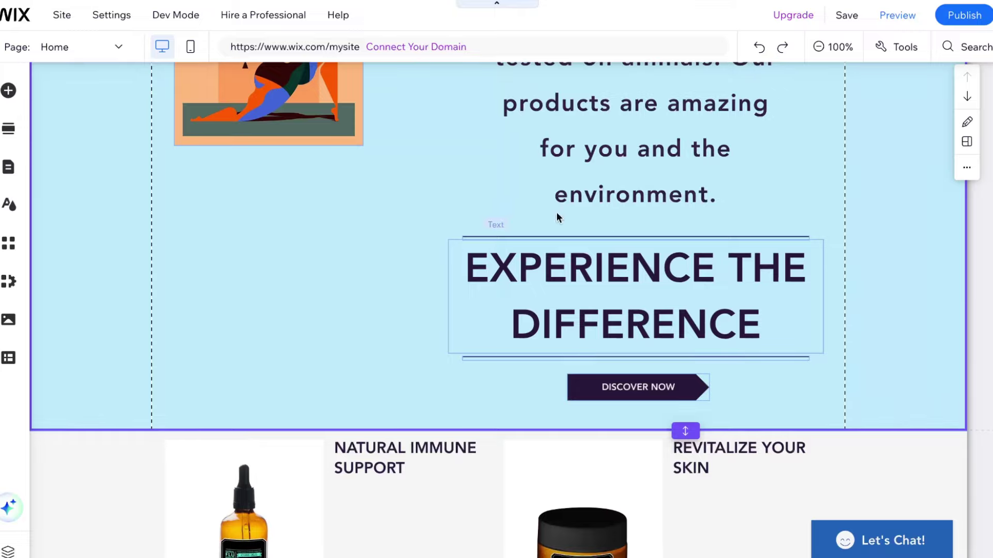
{"action": "scroll", "coordinate": [73, 283], "scroll_direction": "down", "scroll_amount": 3}
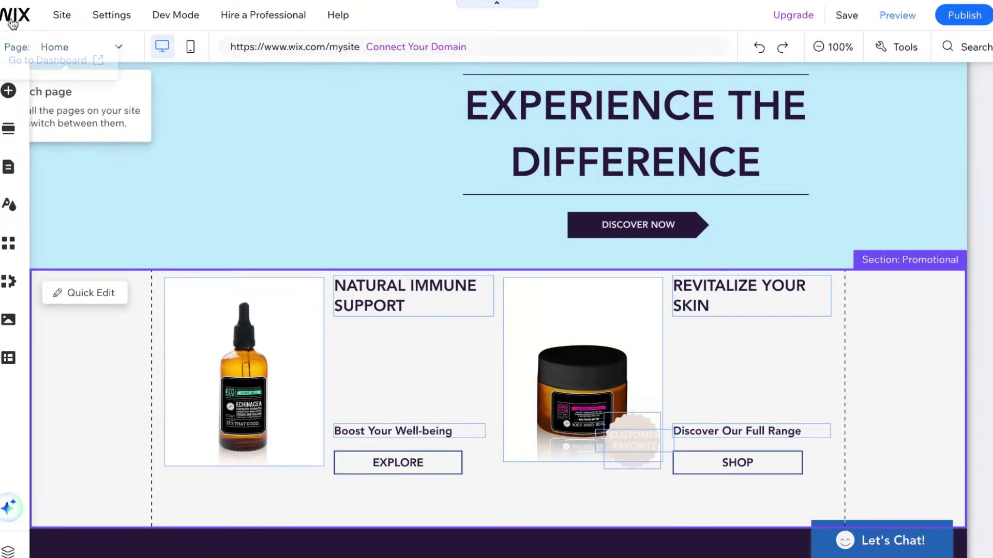
Go to the Wix Studio site dashboard from the WIX logo menu.
{"action": "mouse_move", "coordinate": [5, 15]}
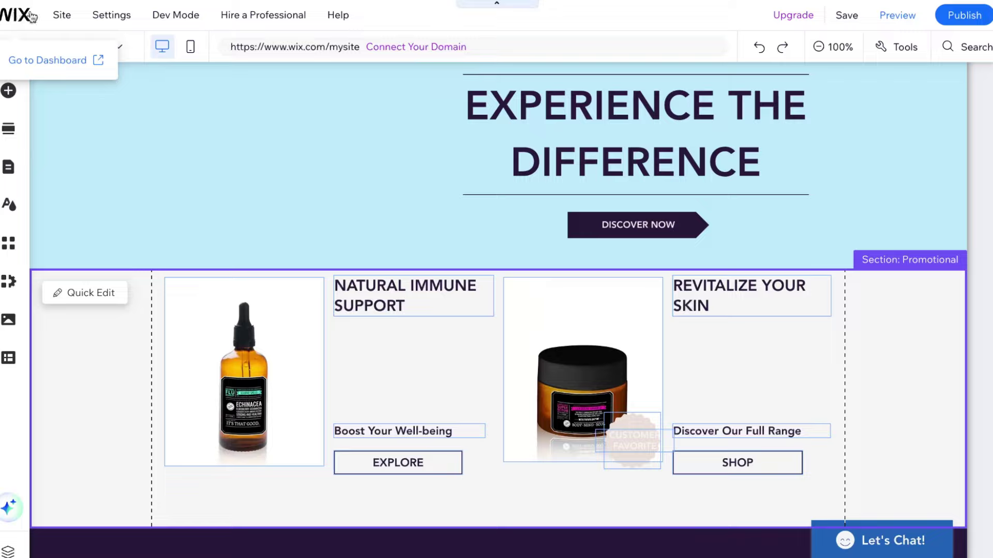
{"action": "left_click", "coordinate": [46, 61]}
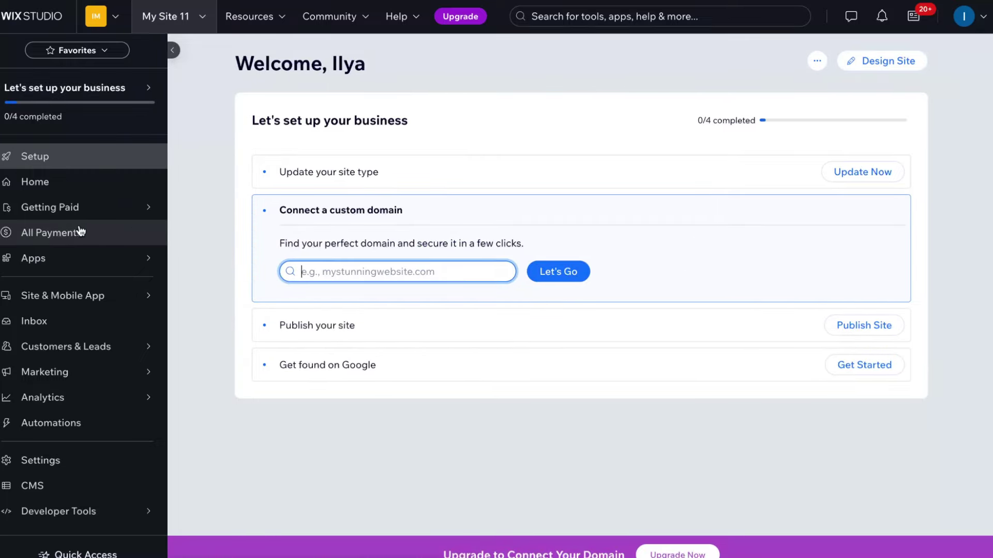
Open Getting Paid from the dashboard sidebar.
{"action": "mouse_move", "coordinate": [93, 213]}
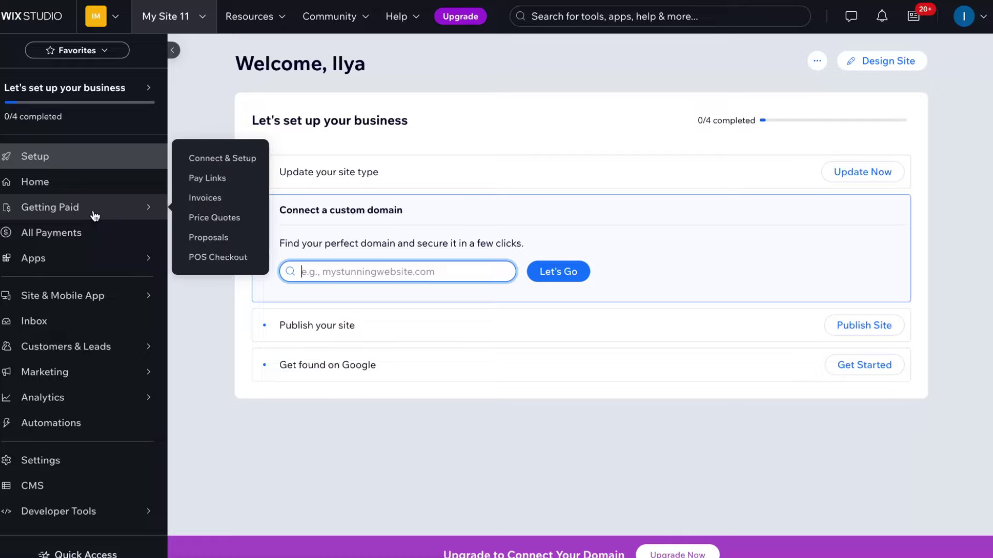
{"action": "left_click", "coordinate": [66, 212]}
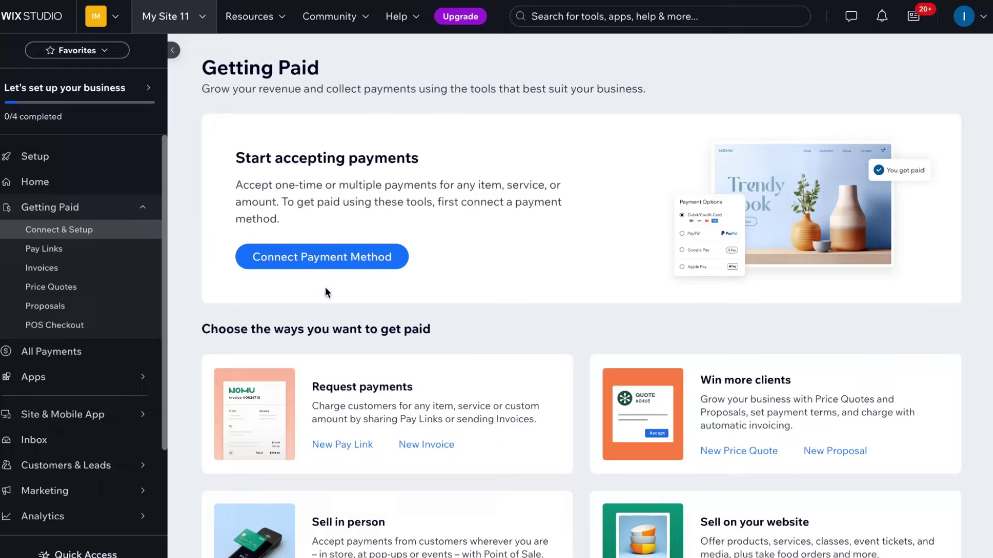
Preview the payment method choices twice without connecting, then open All Payments.
{"action": "left_click", "coordinate": [317, 262]}
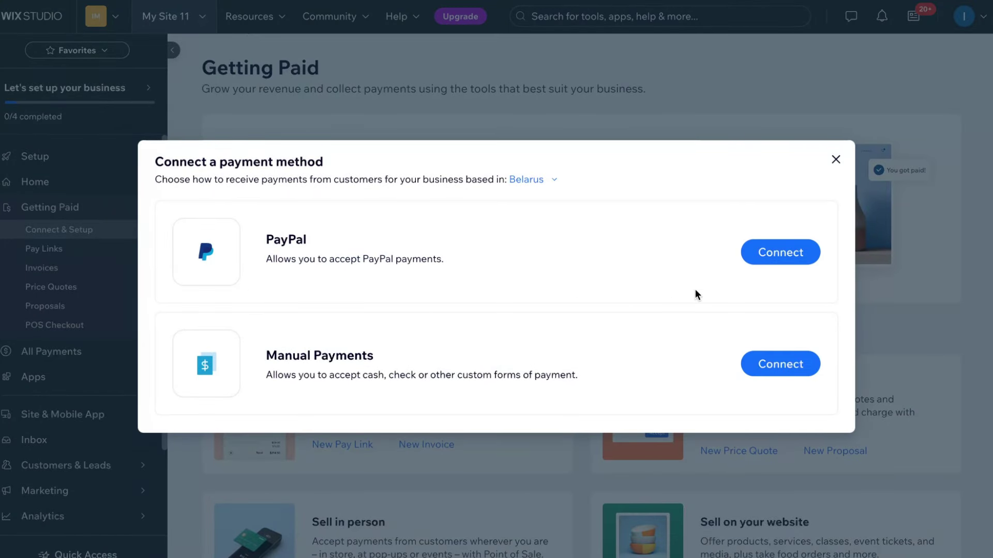
{"action": "left_click", "coordinate": [836, 160]}
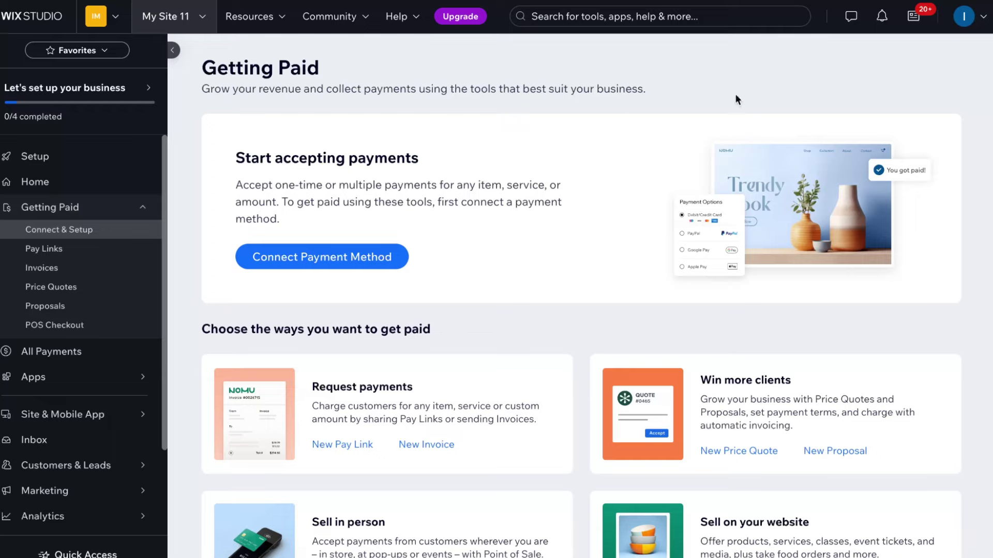
{"action": "scroll", "coordinate": [612, 223], "scroll_direction": "down", "scroll_amount": 2}
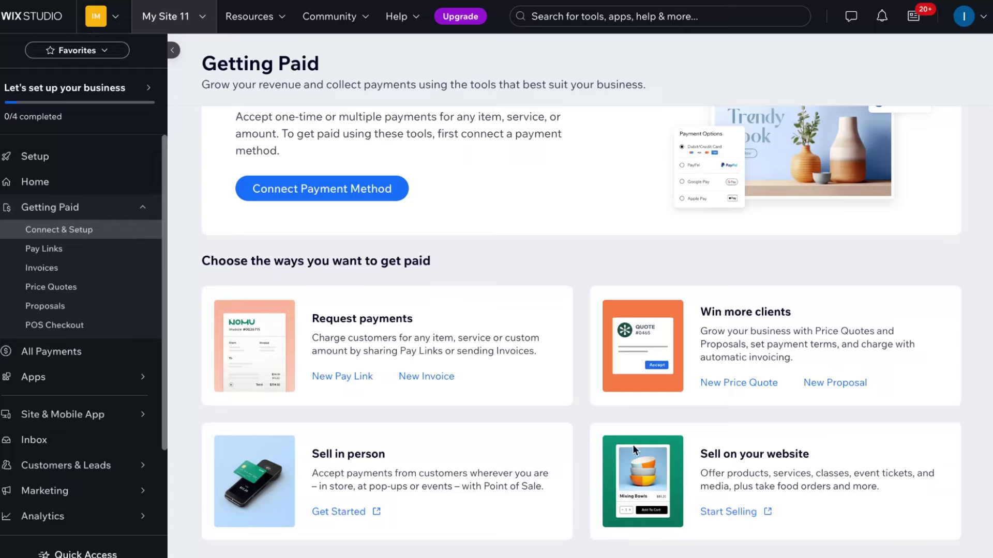
{"action": "left_click", "coordinate": [737, 513]}
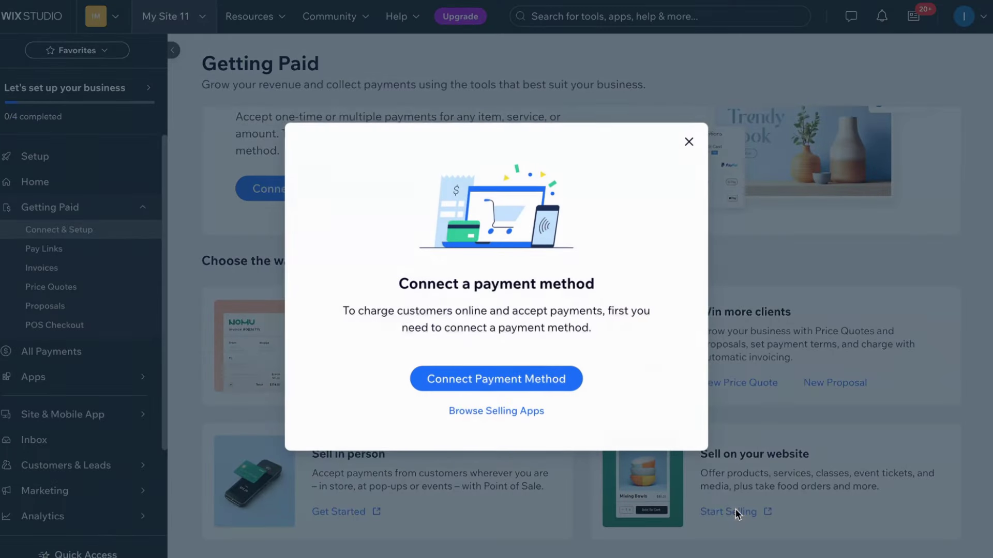
{"action": "left_click", "coordinate": [494, 382]}
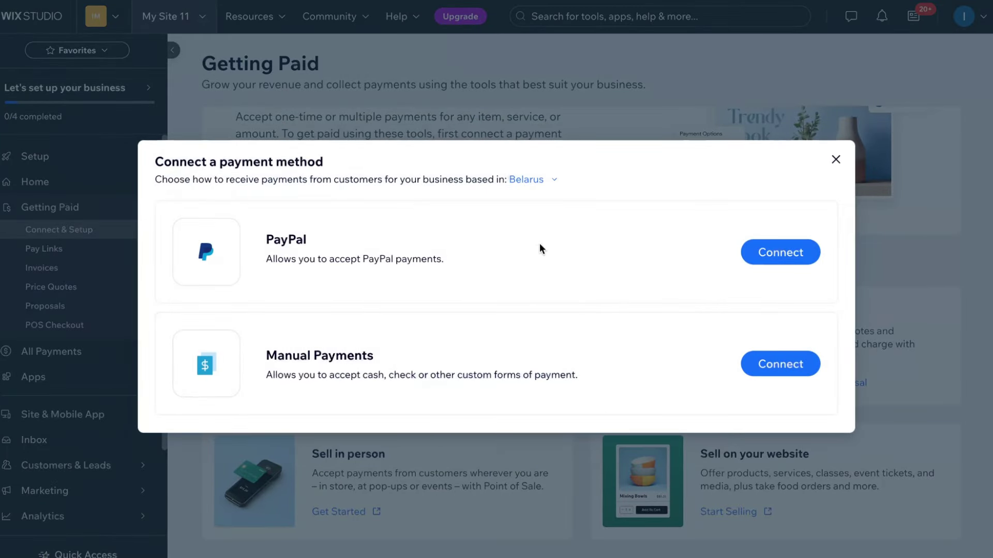
{"action": "left_click", "coordinate": [836, 160]}
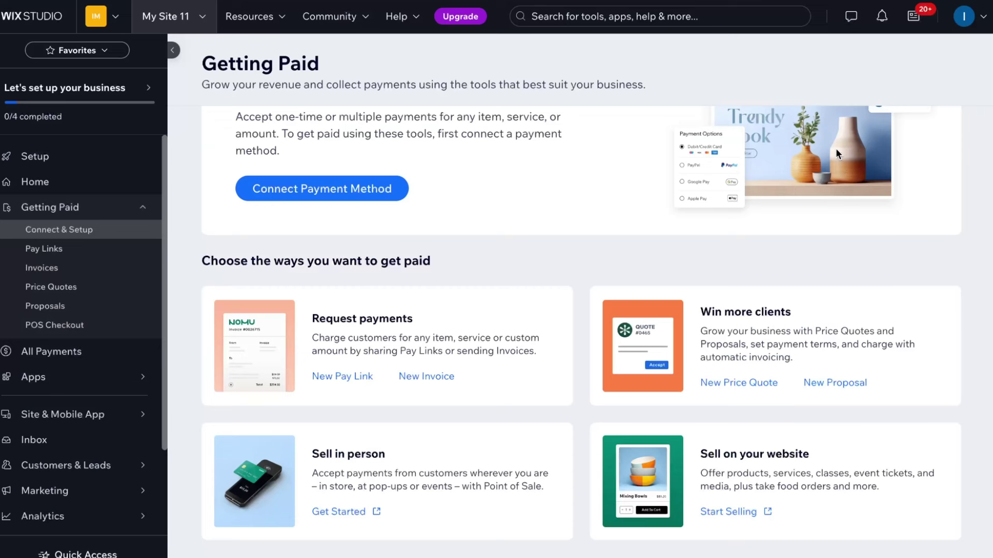
{"action": "left_click", "coordinate": [77, 354]}
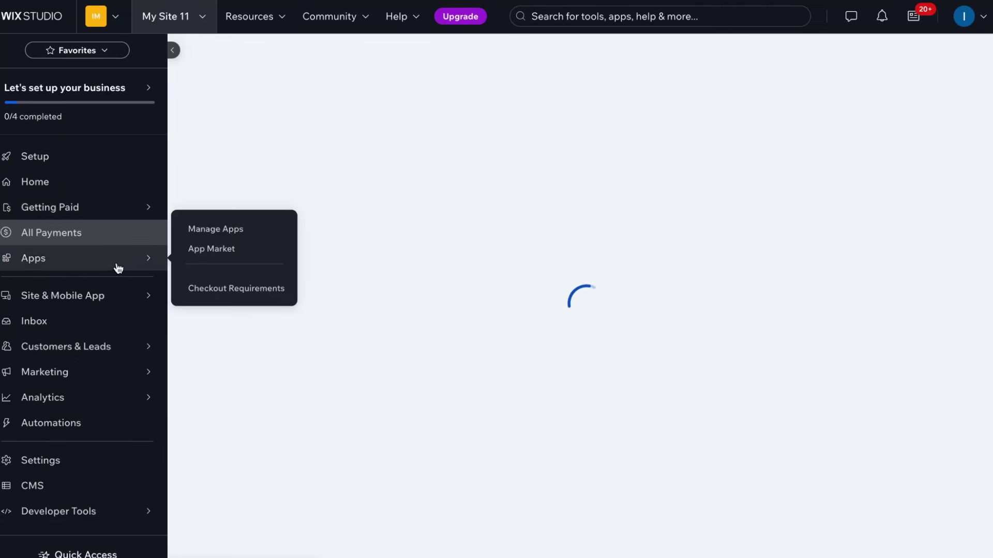
View the Home page's Experience the Difference hero and Promotional section in the editor.
{"action": "mouse_move", "coordinate": [110, 297]}
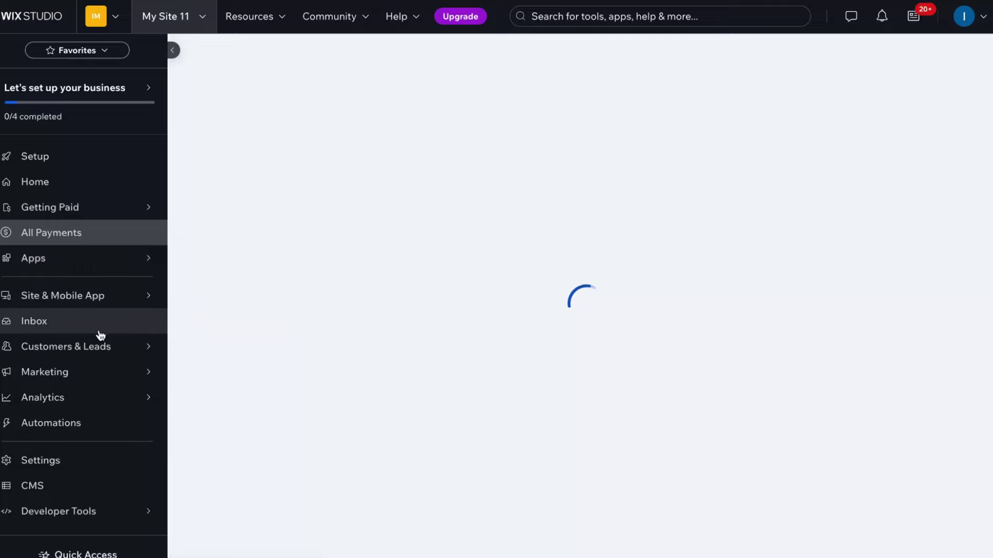
{"action": "mouse_move", "coordinate": [97, 349]}
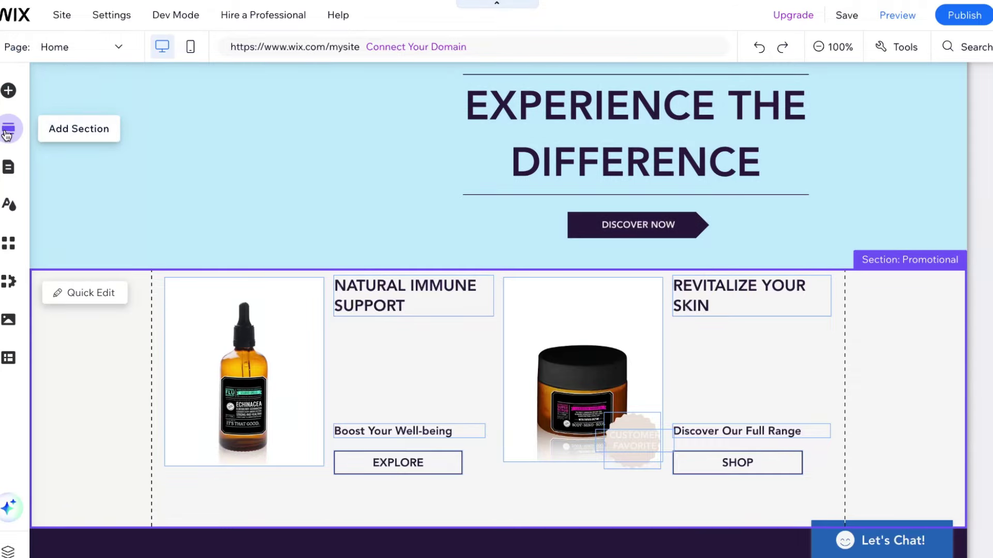
Add the Store category's Product Gallery section with Wix Stores to Home.
{"action": "left_click", "coordinate": [7, 130]}
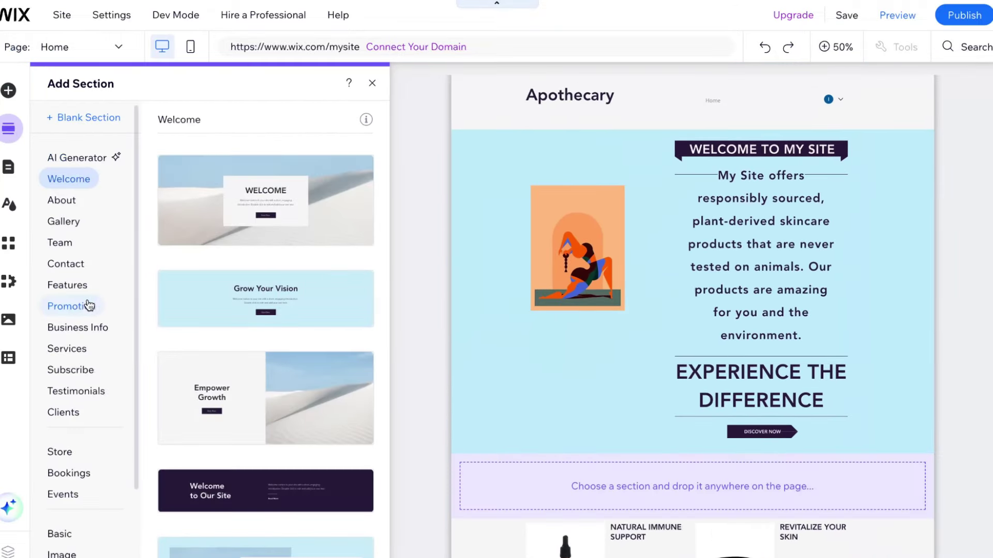
{"action": "left_click", "coordinate": [62, 451]}
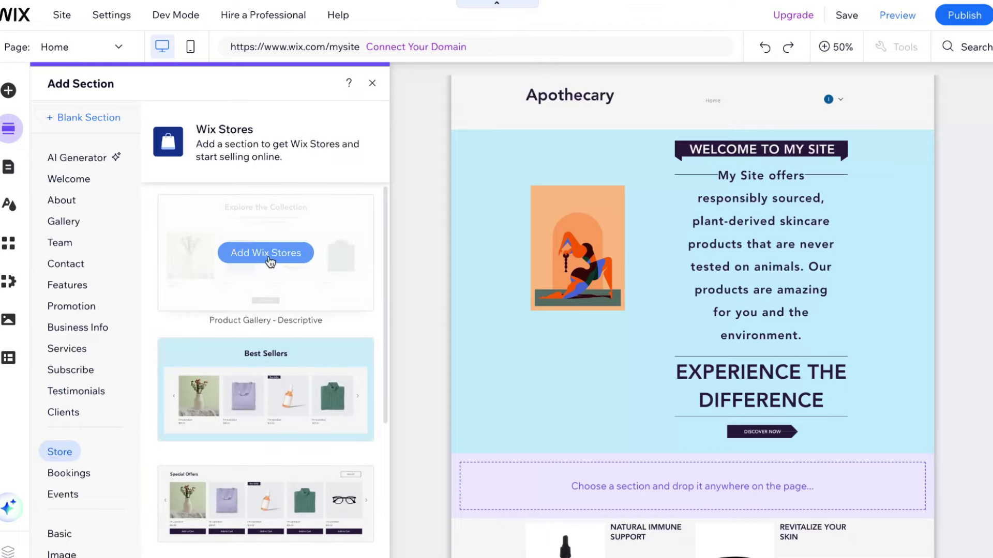
{"action": "left_click", "coordinate": [264, 252]}
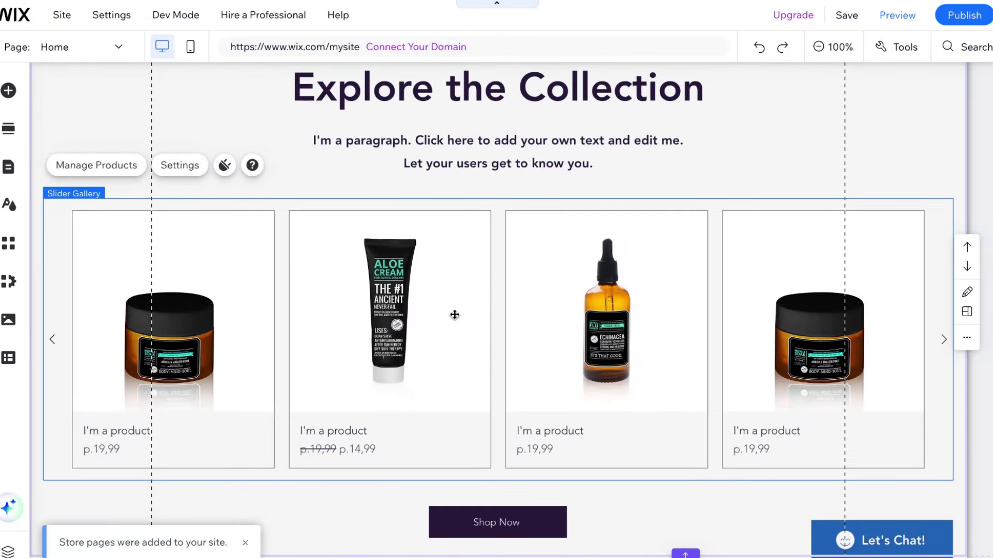
{"action": "left_click", "coordinate": [111, 165]}
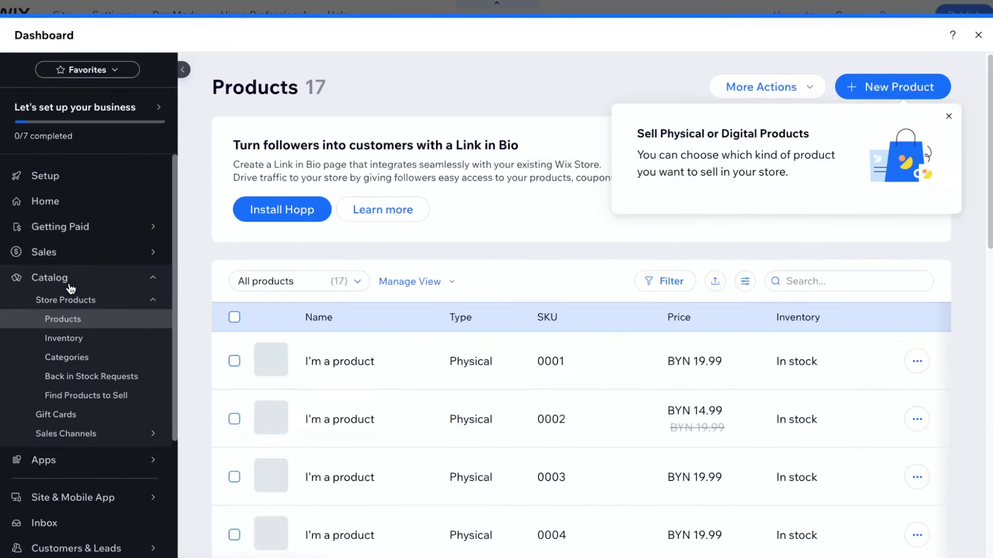
{"action": "left_click", "coordinate": [913, 89]}
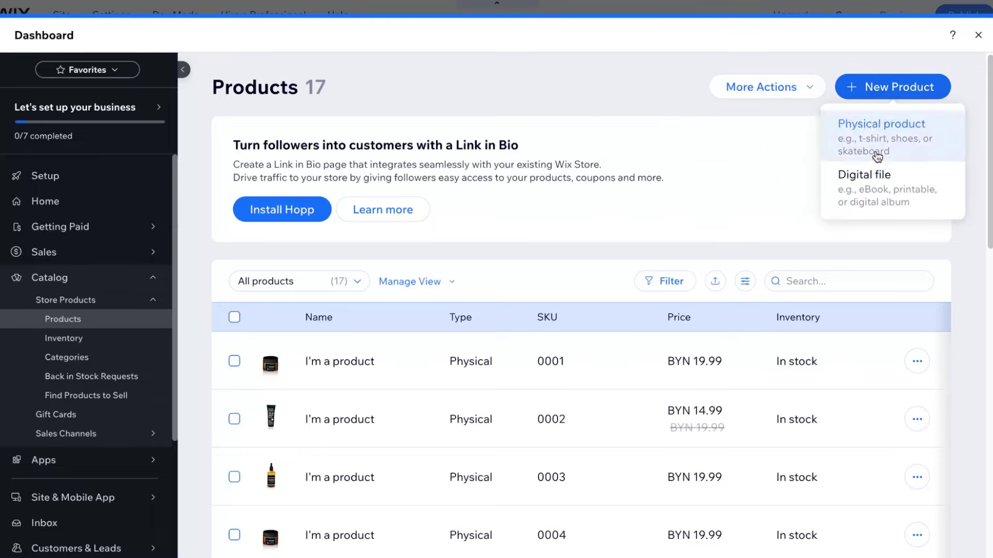
{"action": "left_click", "coordinate": [871, 195]}
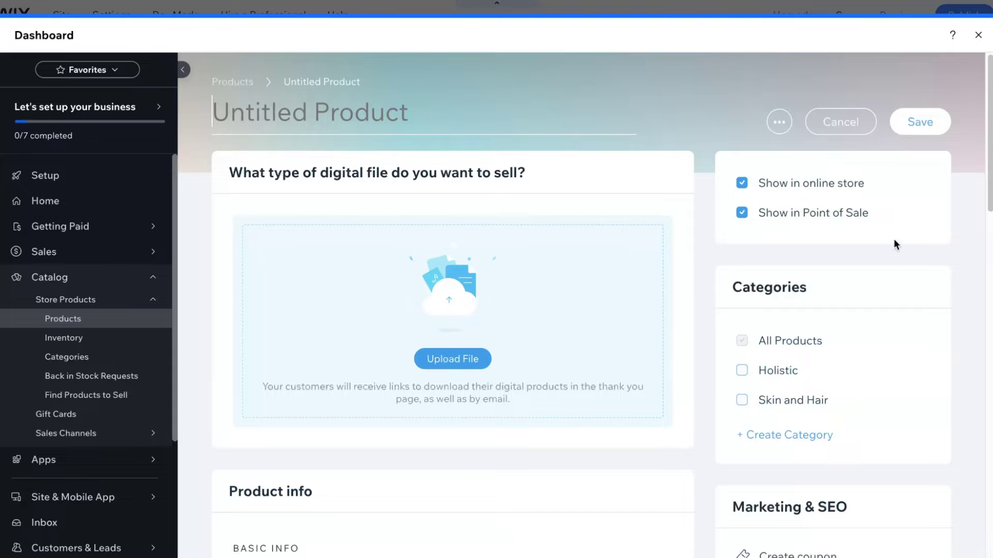
{"action": "scroll", "coordinate": [472, 255], "scroll_direction": "down", "scroll_amount": 1}
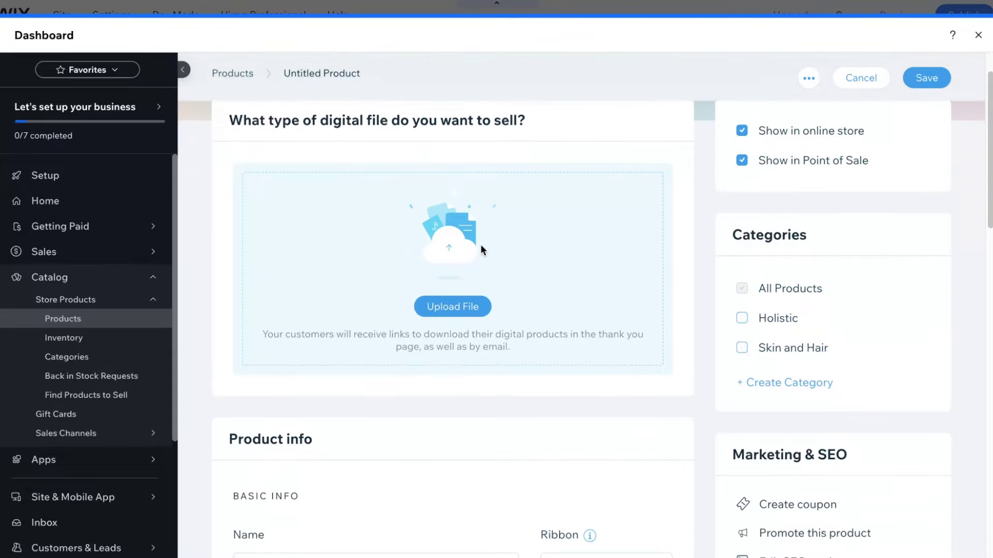
{"action": "scroll", "coordinate": [480, 244], "scroll_direction": "down", "scroll_amount": 1}
{"action": "scroll", "coordinate": [337, 237], "scroll_direction": "up", "scroll_amount": 1}
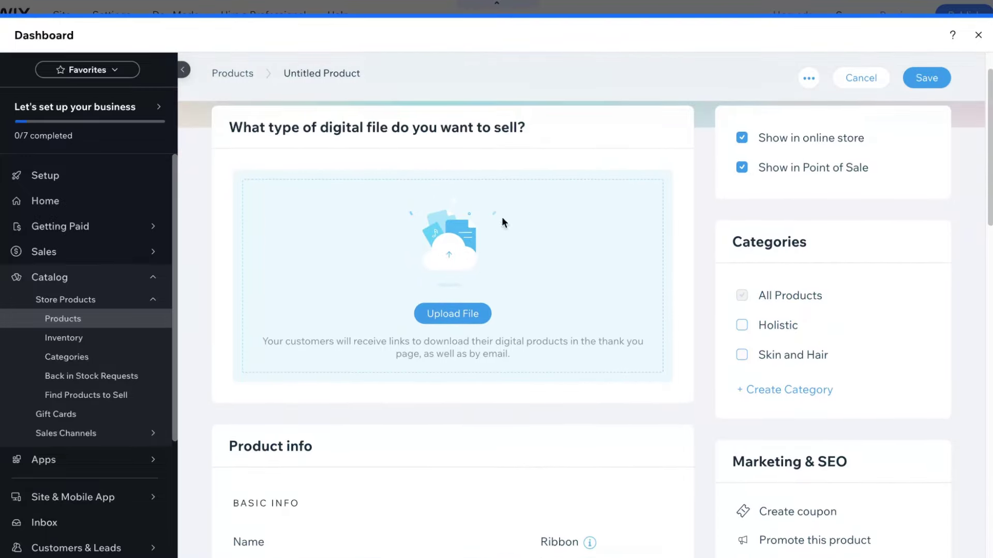
{"action": "scroll", "coordinate": [486, 353], "scroll_direction": "down", "scroll_amount": 3}
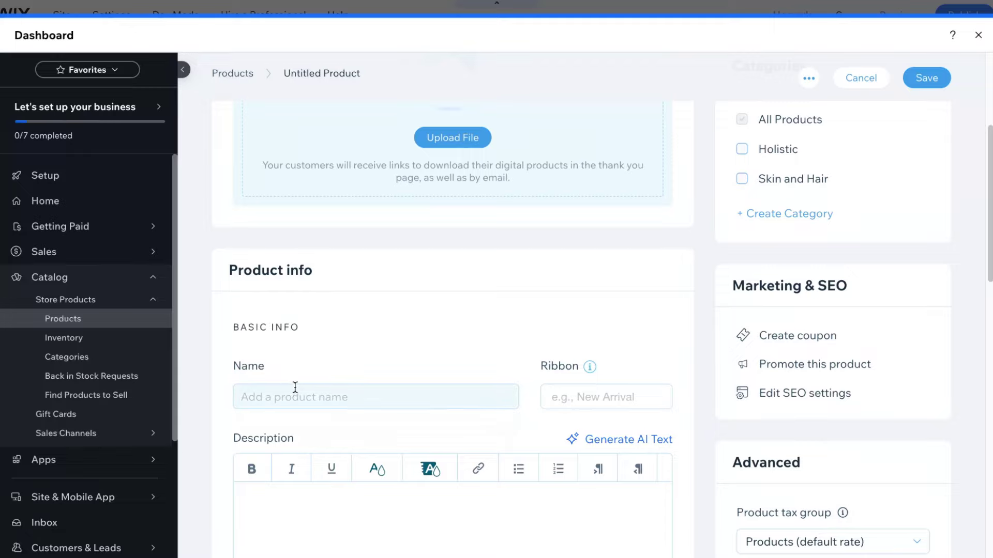
{"action": "scroll", "coordinate": [294, 388], "scroll_direction": "down", "scroll_amount": 2}
{"action": "scroll", "coordinate": [299, 388], "scroll_direction": "down", "scroll_amount": 5}
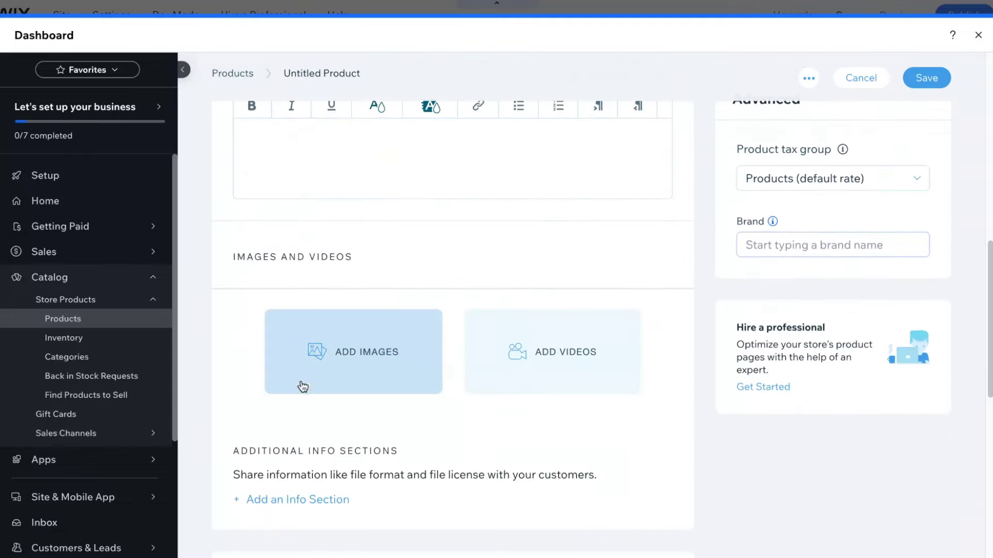
{"action": "scroll", "coordinate": [474, 356], "scroll_direction": "down", "scroll_amount": 6}
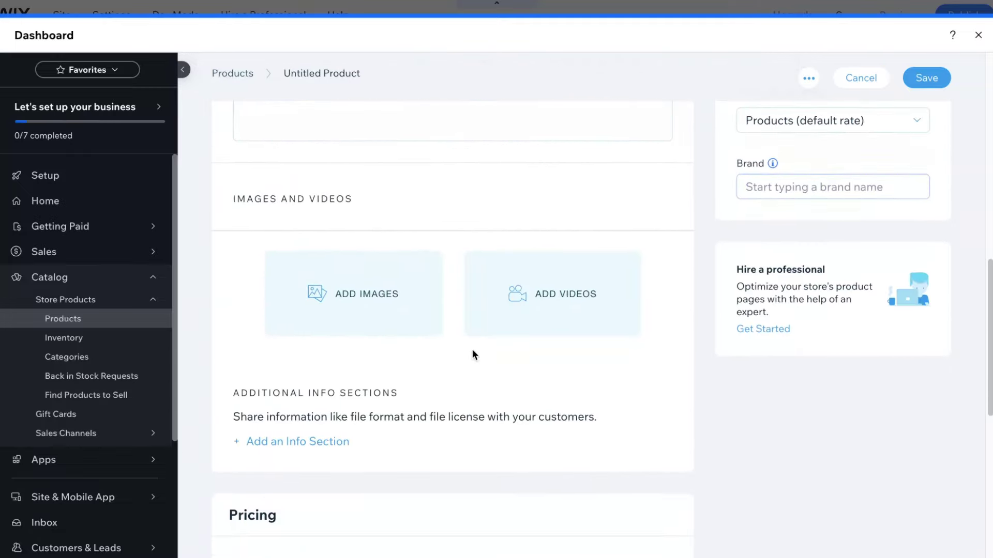
{"action": "scroll", "coordinate": [340, 331], "scroll_direction": "down", "scroll_amount": 4}
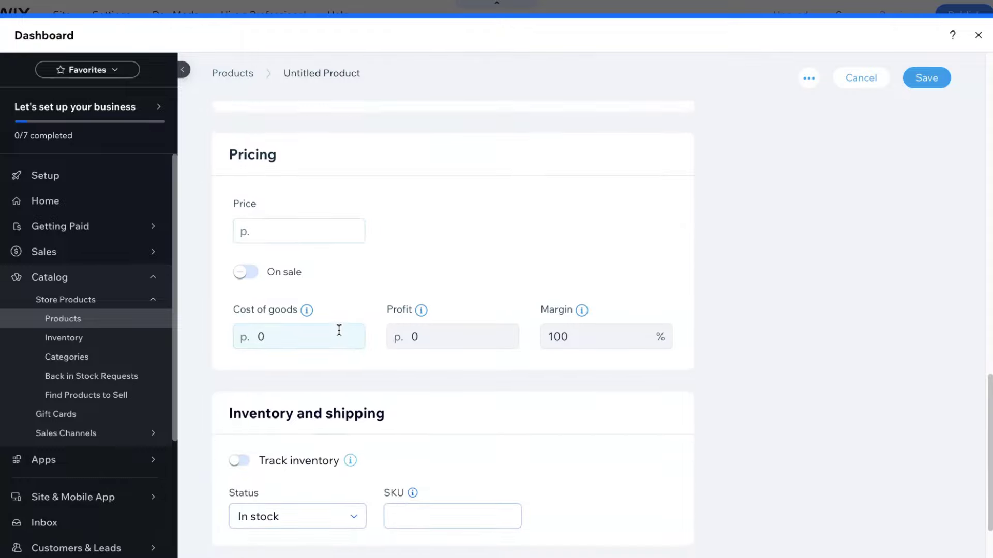
{"action": "scroll", "coordinate": [636, 398], "scroll_direction": "up", "scroll_amount": 15}
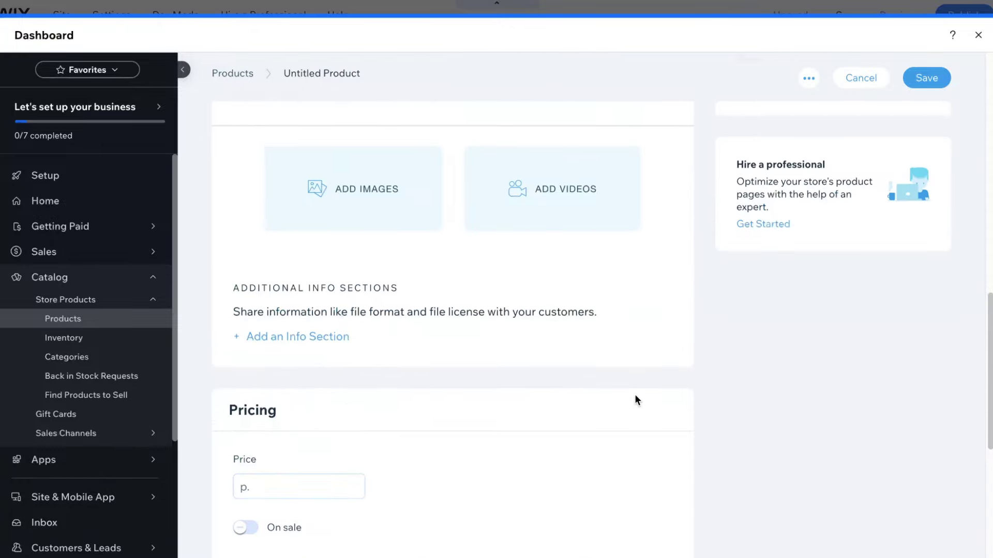
{"action": "scroll", "coordinate": [522, 344], "scroll_direction": "up", "scroll_amount": 3}
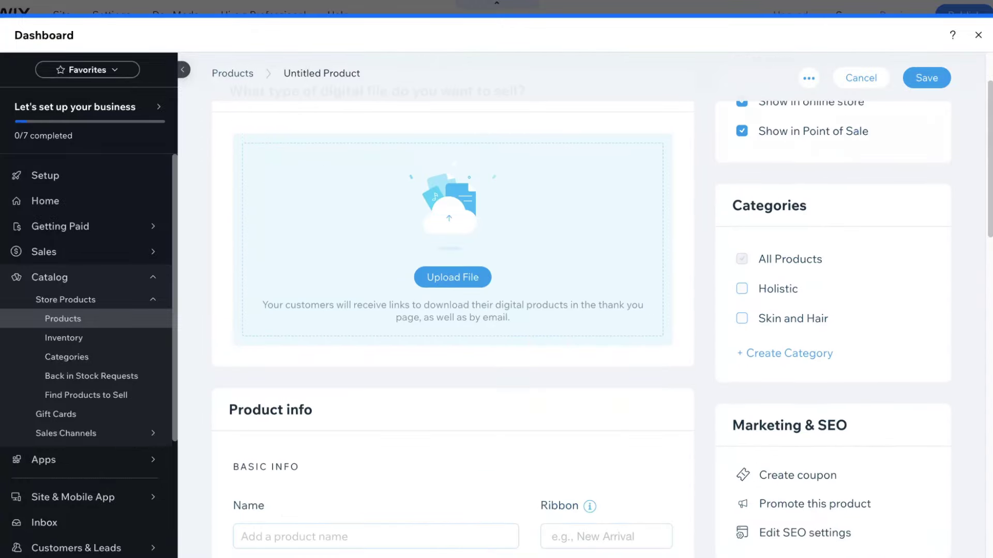
{"action": "left_click", "coordinate": [979, 36]}
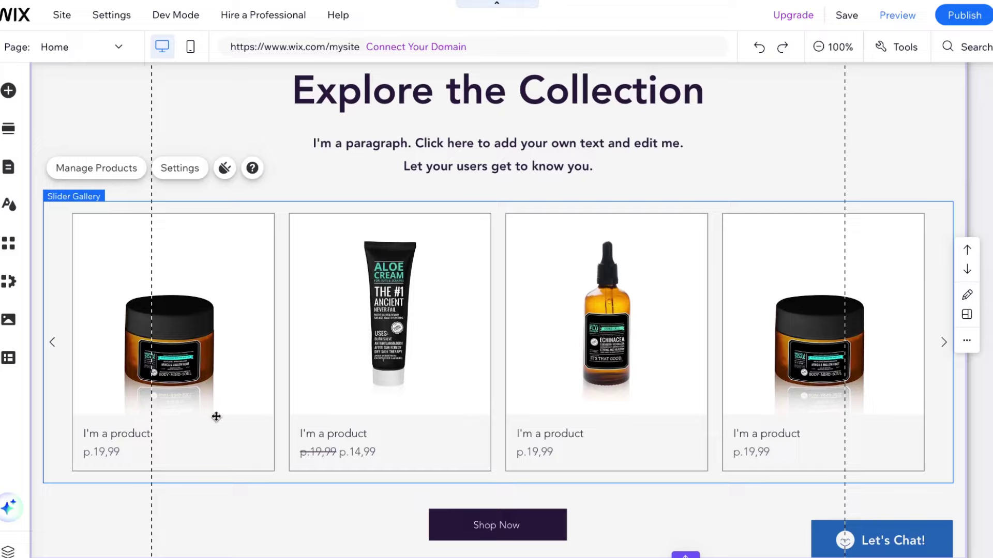
Open the store's Products list from Manage Products on the slider gallery.
{"action": "left_click", "coordinate": [101, 167]}
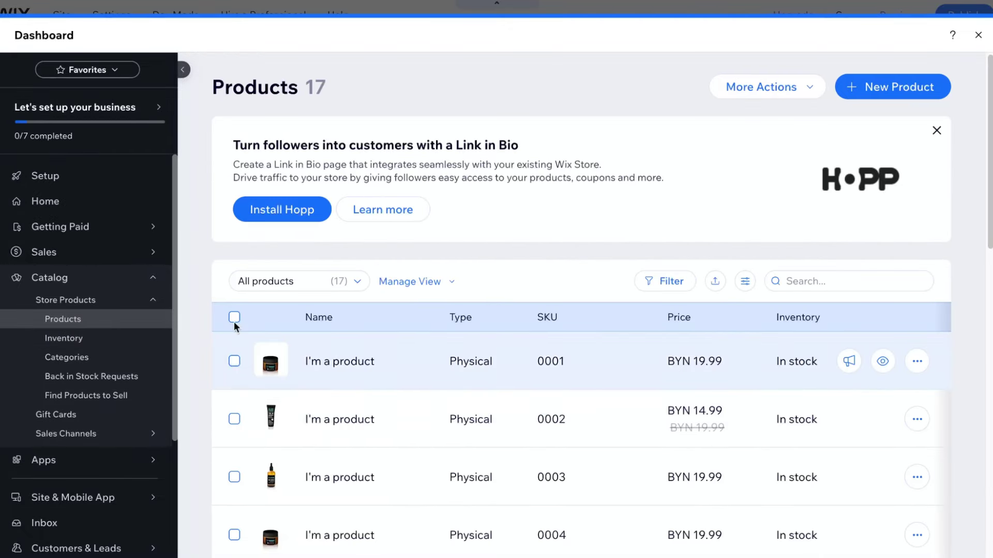
Select all 17 sample products and delete them.
{"action": "left_click", "coordinate": [235, 318]}
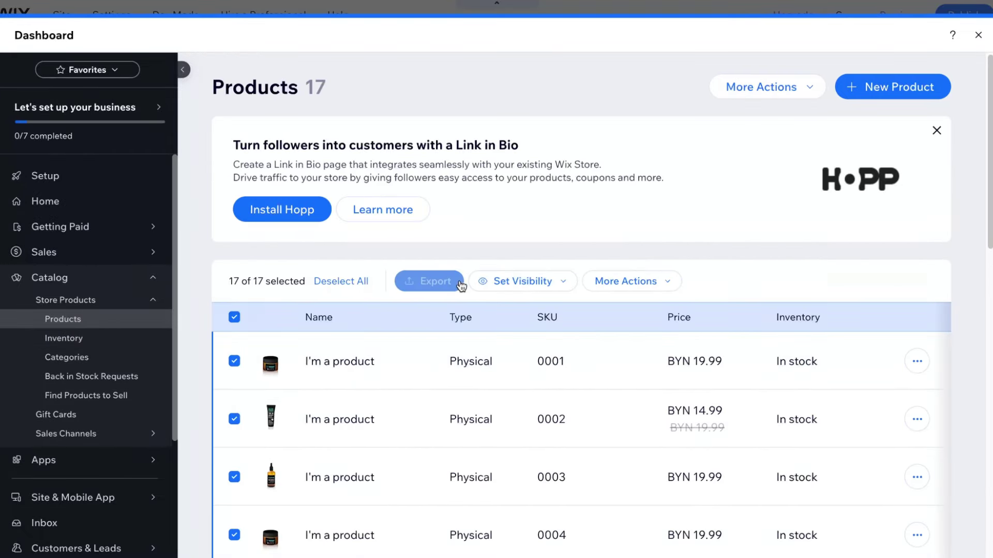
{"action": "left_click", "coordinate": [625, 282]}
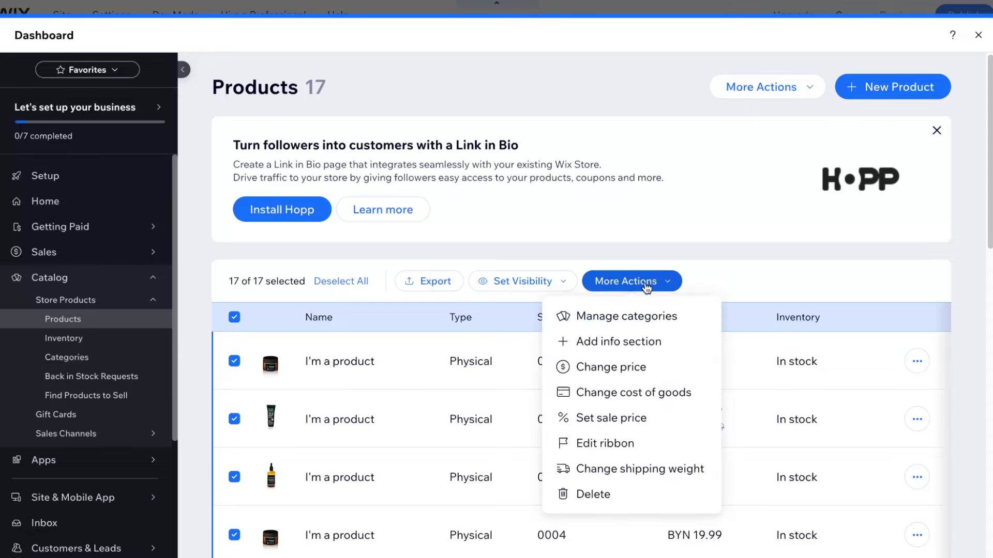
{"action": "left_click", "coordinate": [593, 495]}
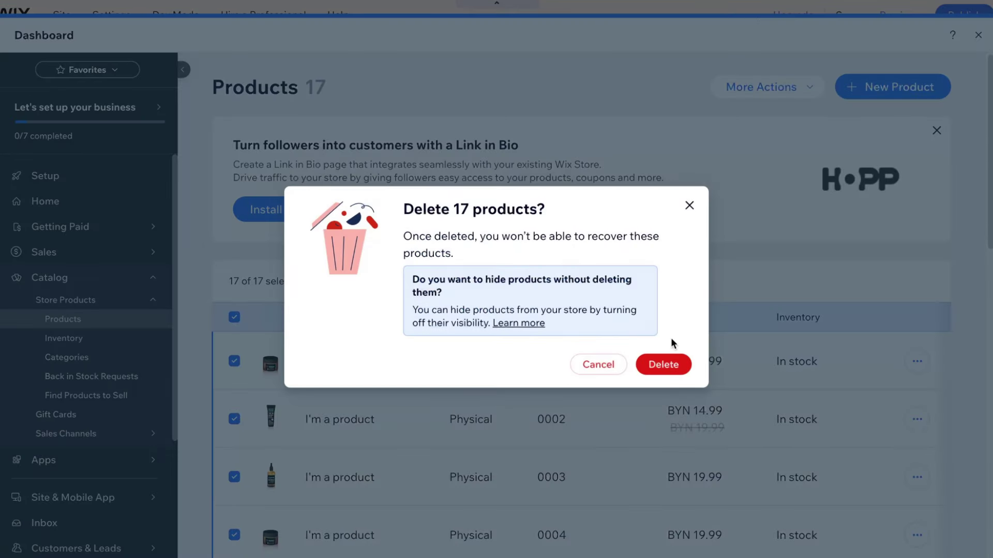
{"action": "left_click", "coordinate": [664, 364]}
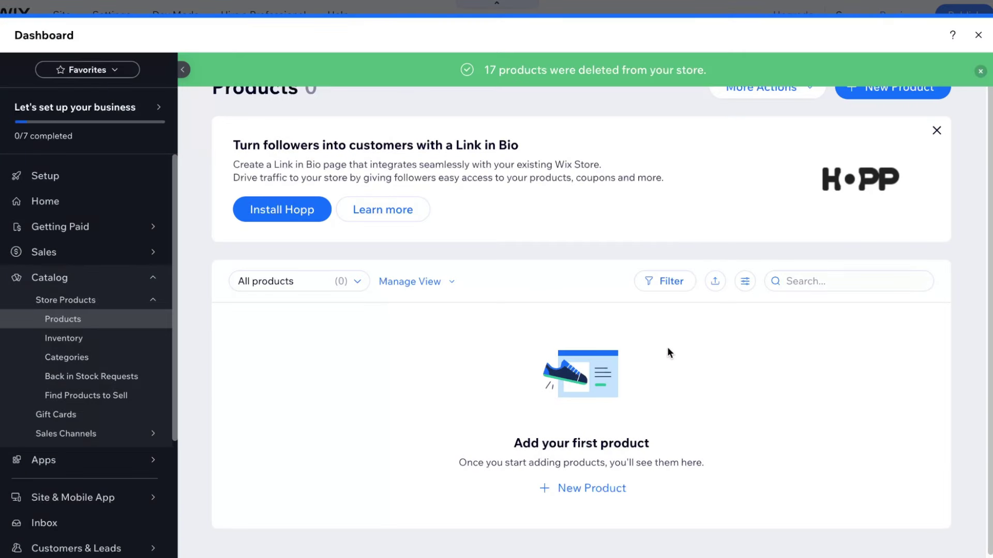
Dismiss the new product choices and close the dashboard back to the editor.
{"action": "left_click", "coordinate": [898, 93]}
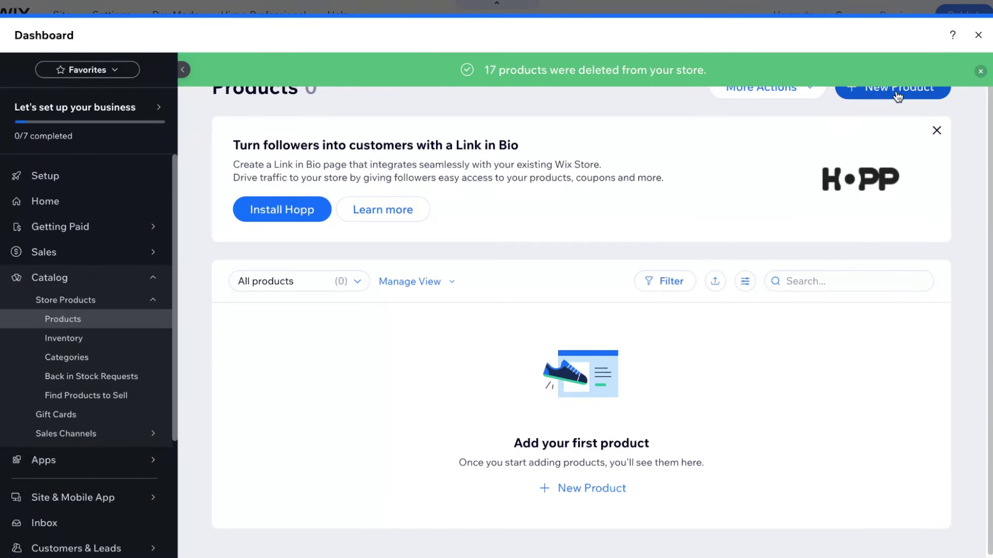
{"action": "left_click", "coordinate": [855, 256]}
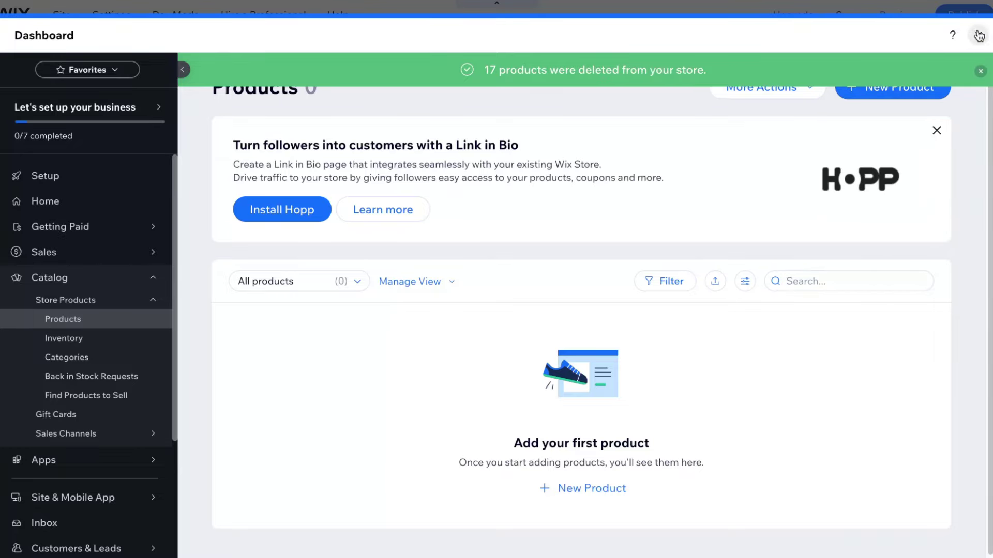
{"action": "left_click", "coordinate": [978, 35]}
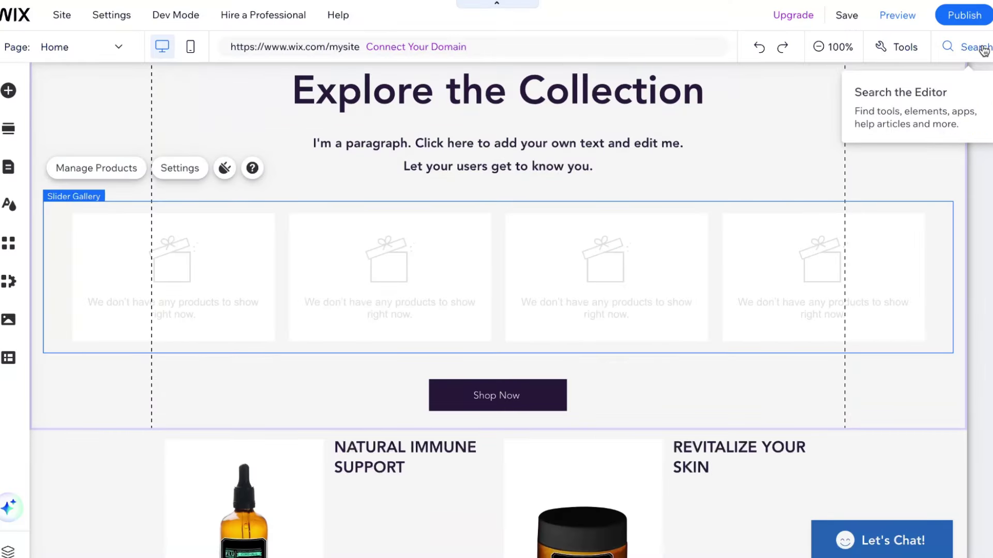
Publish the site, then close the Congratulations and mobile editing dialogs.
{"action": "left_click", "coordinate": [963, 17]}
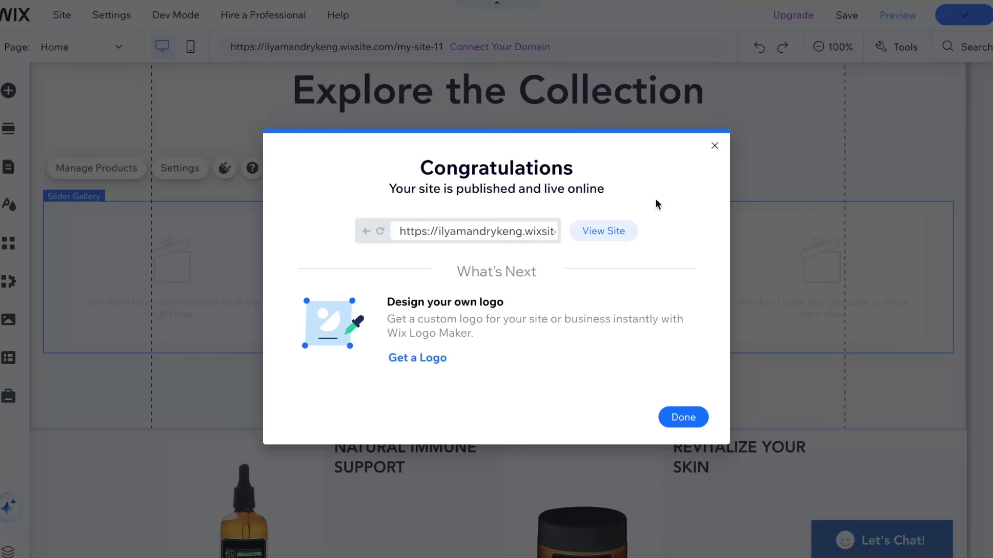
{"action": "left_click", "coordinate": [709, 147]}
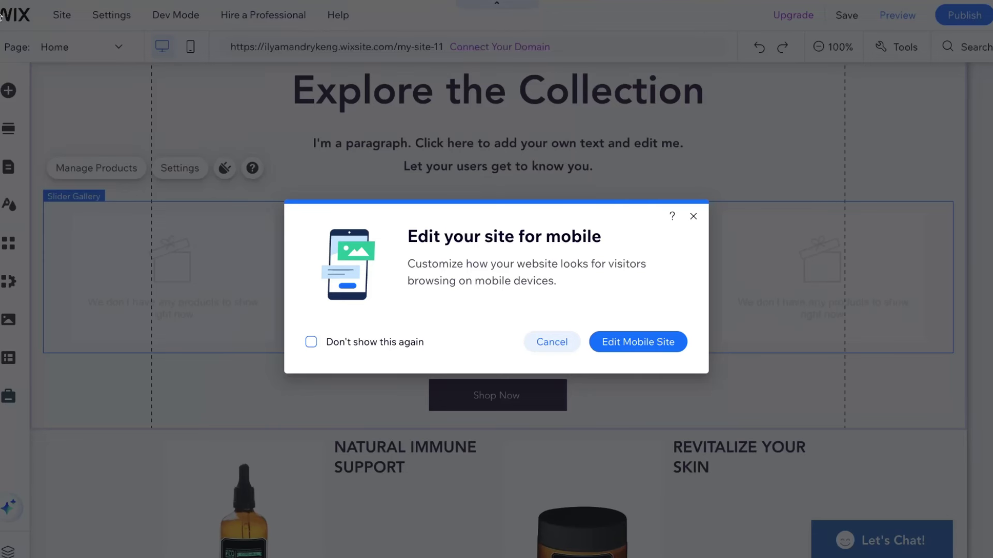
{"action": "left_click", "coordinate": [694, 217]}
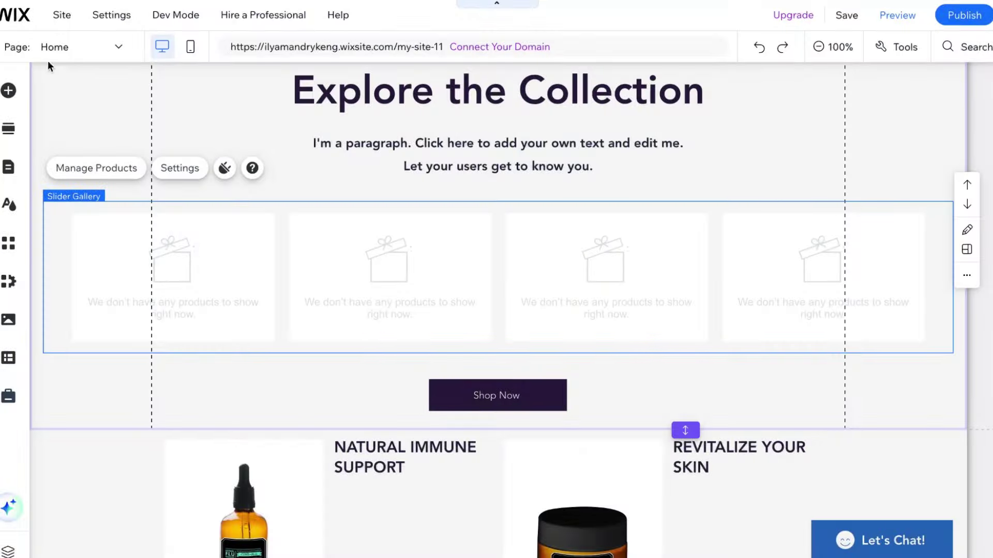